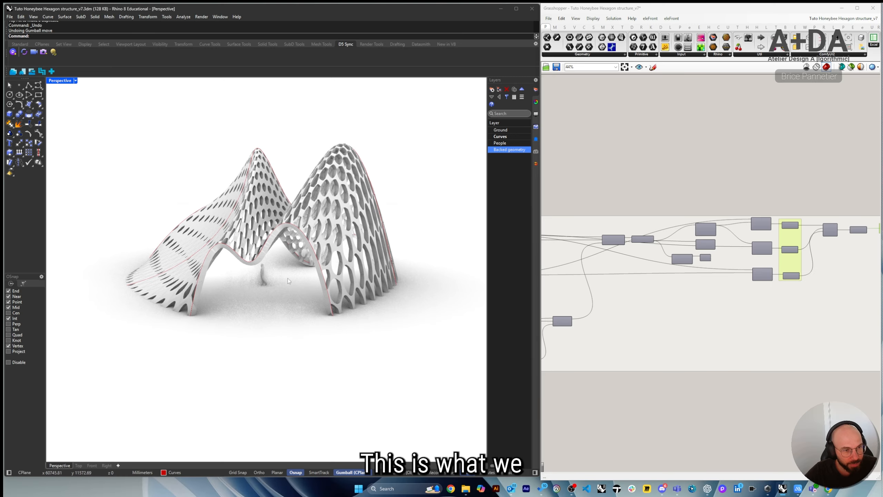
Examine the finished perforated pavilion model from several sides, together with the Grasshopper definition that generates it.
{"action": "scroll", "coordinate": [291, 312], "scroll_direction": "up", "scroll_amount": 5}
{"action": "right_click_drag", "start_coordinate": [291, 312], "coordinate": [246, 252]}
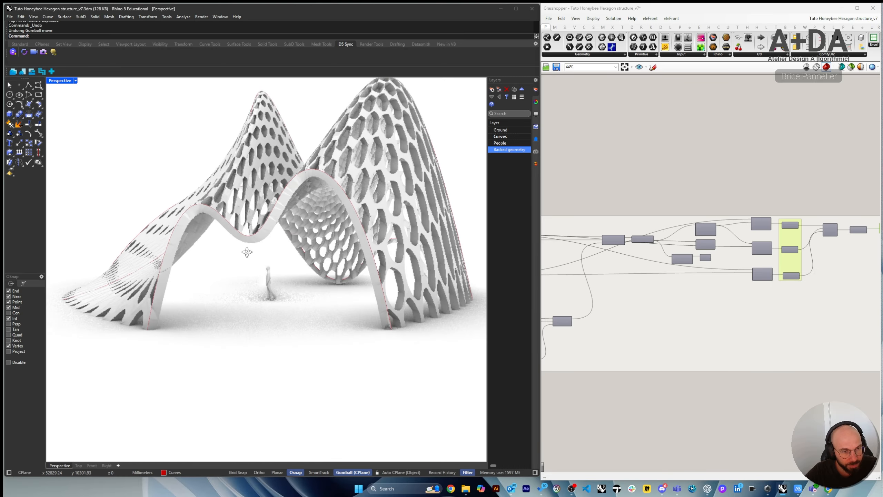
{"action": "scroll", "coordinate": [247, 252], "scroll_direction": "up", "scroll_amount": 3}
{"action": "right_click_drag", "start_coordinate": [371, 267], "coordinate": [223, 259]}
{"action": "scroll", "coordinate": [287, 258], "scroll_direction": "down", "scroll_amount": 5}
{"action": "right_click_drag", "start_coordinate": [630, 269], "coordinate": [700, 267]}
{"action": "scroll", "coordinate": [698, 265], "scroll_direction": "down", "scroll_amount": 5}
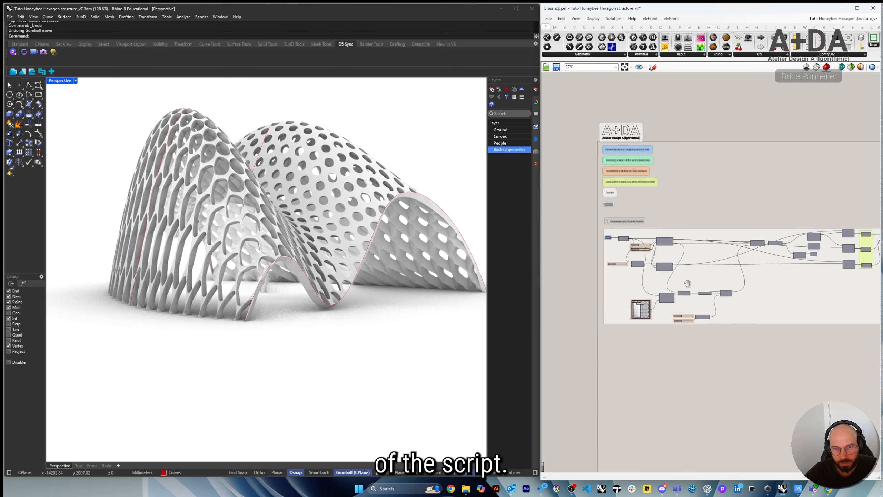
{"action": "scroll", "coordinate": [650, 291], "scroll_direction": "up", "scroll_amount": 2}
{"action": "scroll", "coordinate": [567, 176], "scroll_direction": "up", "scroll_amount": 3}
{"action": "scroll", "coordinate": [566, 176], "scroll_direction": "down", "scroll_amount": 2}
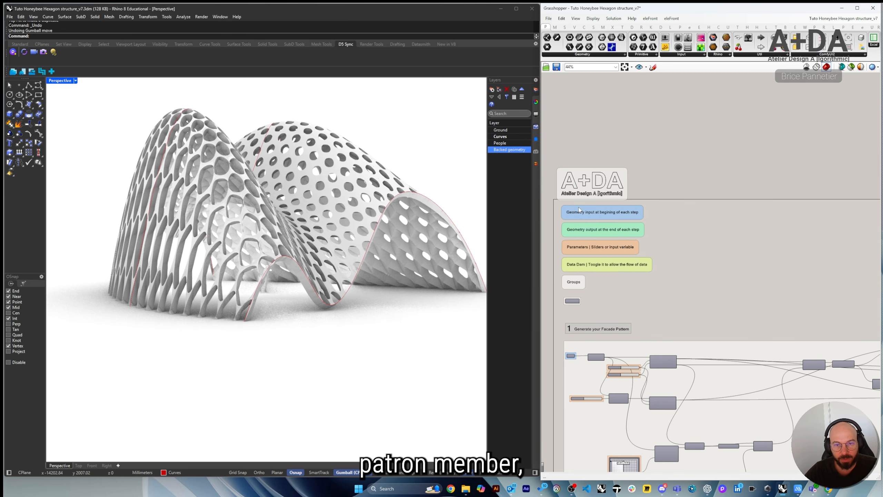
{"action": "right_click_drag", "start_coordinate": [650, 323], "coordinate": [621, 263]}
{"action": "scroll", "coordinate": [647, 275], "scroll_direction": "down", "scroll_amount": 3}
{"action": "right_click_drag", "start_coordinate": [774, 307], "coordinate": [784, 307]}
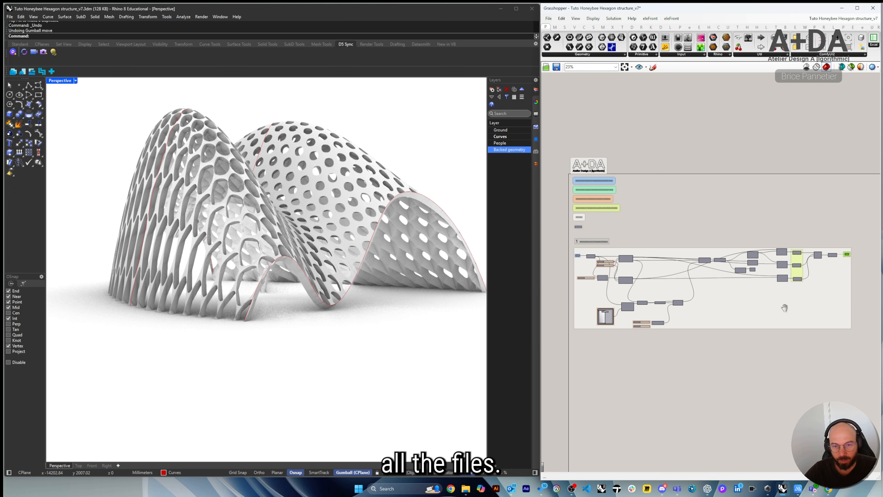
{"action": "right_click_drag", "start_coordinate": [130, 266], "coordinate": [319, 262]}
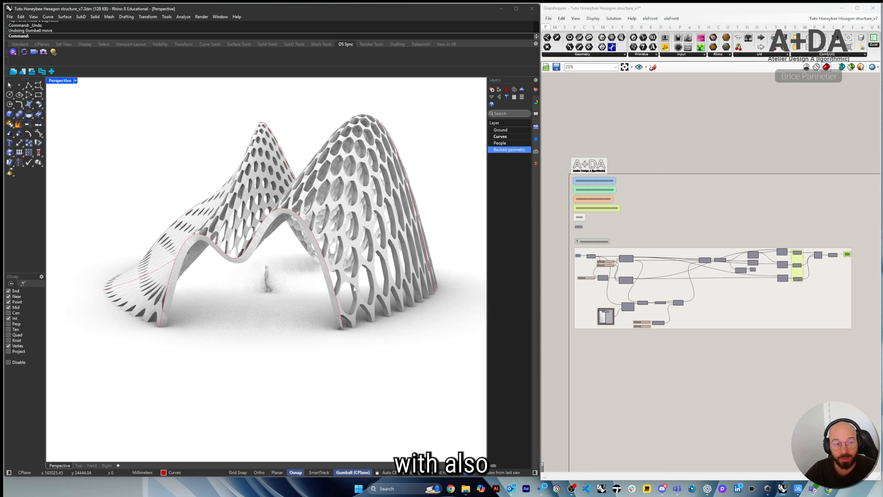
{"action": "right_click_drag", "start_coordinate": [354, 289], "coordinate": [431, 290]}
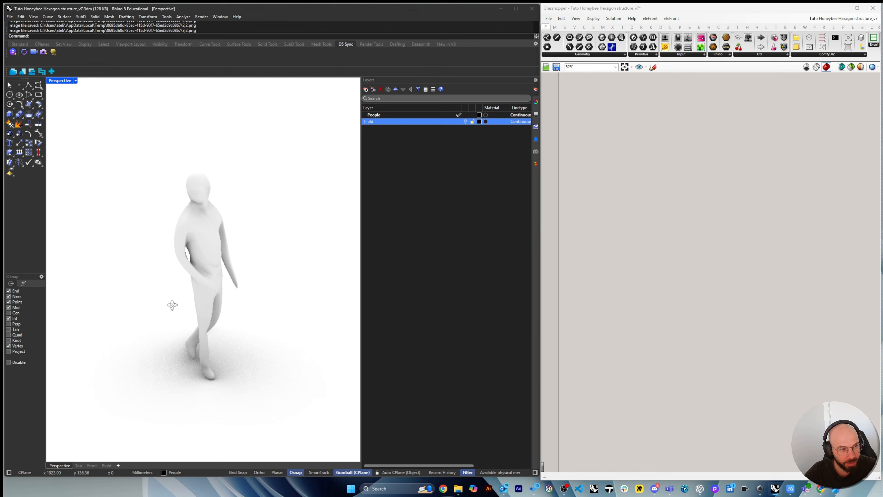
Switch the perspective viewport showing the human figure to the Shaded display mode.
{"action": "scroll", "coordinate": [181, 306], "scroll_direction": "down", "scroll_amount": 3}
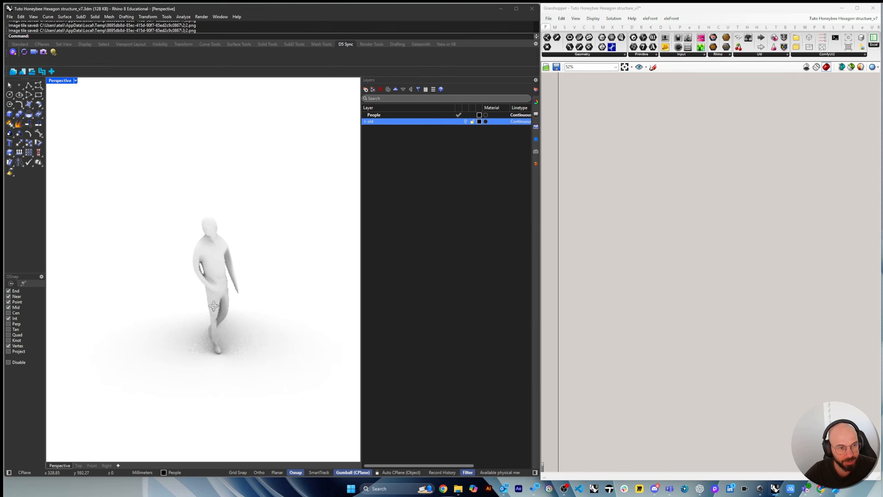
{"action": "left_click", "coordinate": [205, 315]}
{"action": "right_click_drag", "start_coordinate": [204, 315], "coordinate": [226, 335]}
{"action": "scroll", "coordinate": [220, 323], "scroll_direction": "up", "scroll_amount": 6}
{"action": "left_click", "coordinate": [269, 325]}
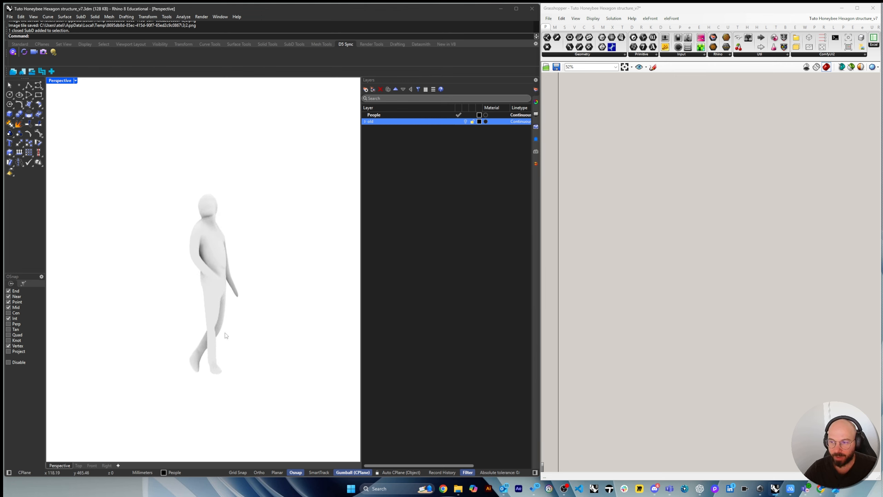
{"action": "right_click_drag", "start_coordinate": [168, 345], "coordinate": [194, 334]}
{"action": "scroll", "coordinate": [220, 350], "scroll_direction": "down", "scroll_amount": 3}
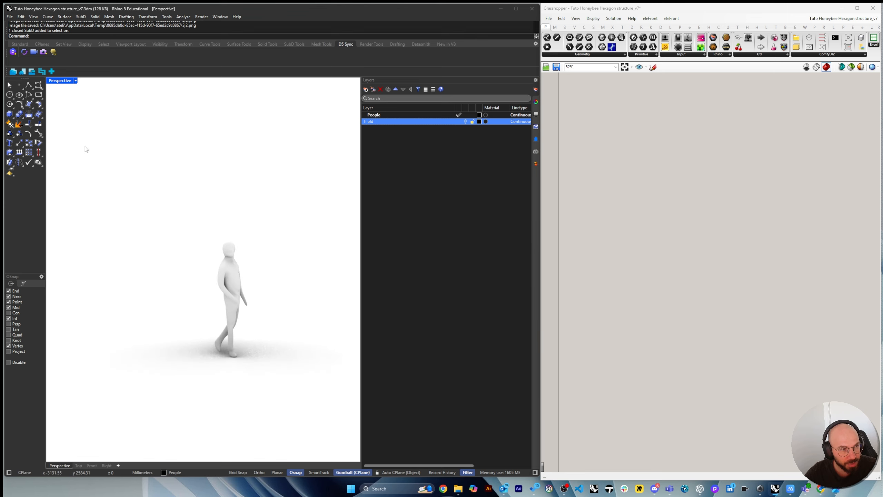
{"action": "left_click", "coordinate": [76, 81]}
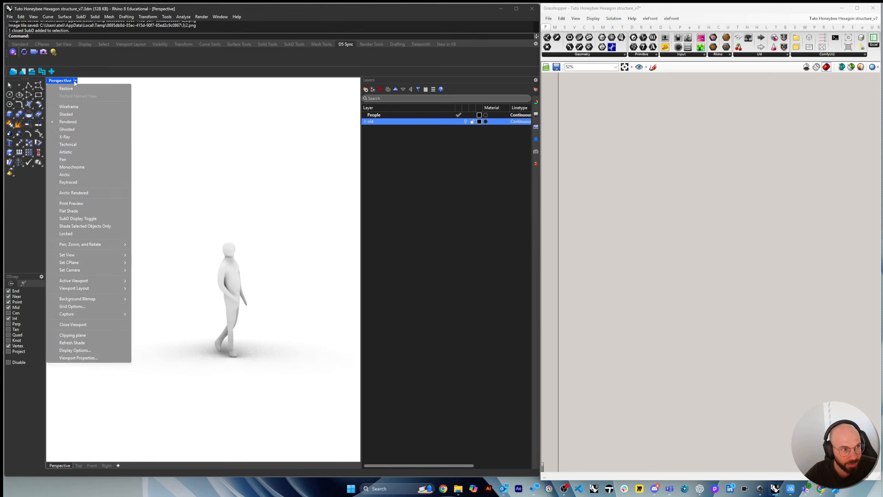
{"action": "left_click", "coordinate": [69, 115]}
Select the human figure, move it slightly downward, and deselect it.
{"action": "right_click_drag", "start_coordinate": [180, 318], "coordinate": [217, 308]}
{"action": "scroll", "coordinate": [243, 335], "scroll_direction": "up", "scroll_amount": 3}
{"action": "scroll", "coordinate": [243, 335], "scroll_direction": "down", "scroll_amount": 5}
{"action": "left_click", "coordinate": [216, 305]}
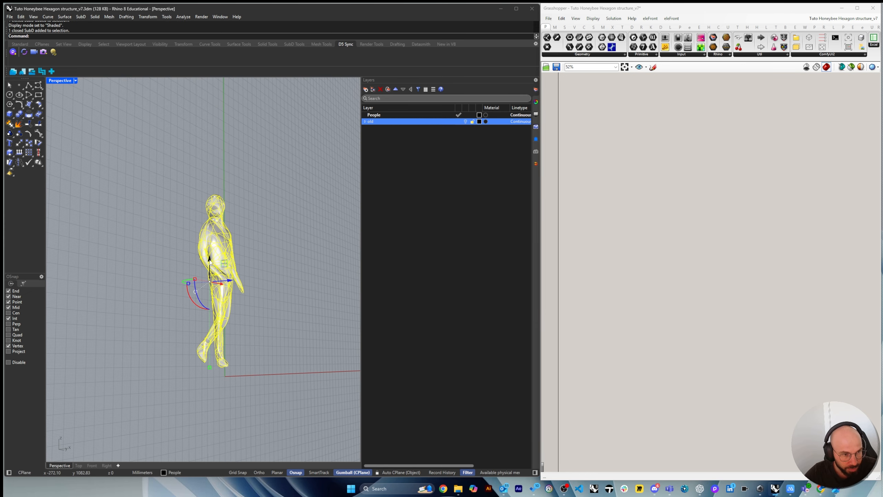
{"action": "left_click_drag", "start_coordinate": [210, 260], "coordinate": [210, 271]}
{"action": "right_click_drag", "start_coordinate": [271, 297], "coordinate": [240, 306]}
{"action": "left_click", "coordinate": [276, 318]}
In the top view, create a large four-corner ground surface around the human figure and shift it so the figure is roughly centred.
{"action": "scroll", "coordinate": [276, 317], "scroll_direction": "down", "scroll_amount": 6}
{"action": "scroll", "coordinate": [256, 321], "scroll_direction": "down", "scroll_amount": 2}
{"action": "type", "text": "top"}
{"action": "key", "text": "Return"}
{"action": "scroll", "coordinate": [238, 306], "scroll_direction": "down", "scroll_amount": 5}
{"action": "scroll", "coordinate": [209, 294], "scroll_direction": "down", "scroll_amount": 3}
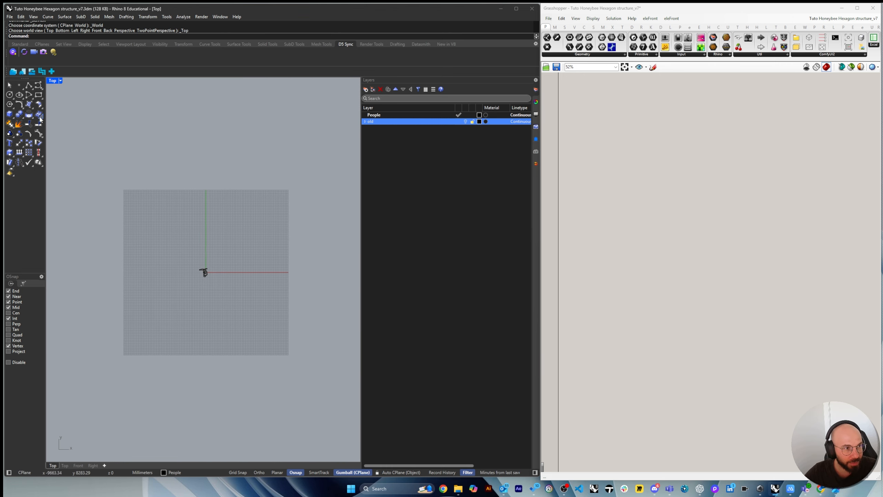
{"action": "left_click", "coordinate": [26, 106]}
{"action": "scroll", "coordinate": [230, 298], "scroll_direction": "down", "scroll_amount": 10}
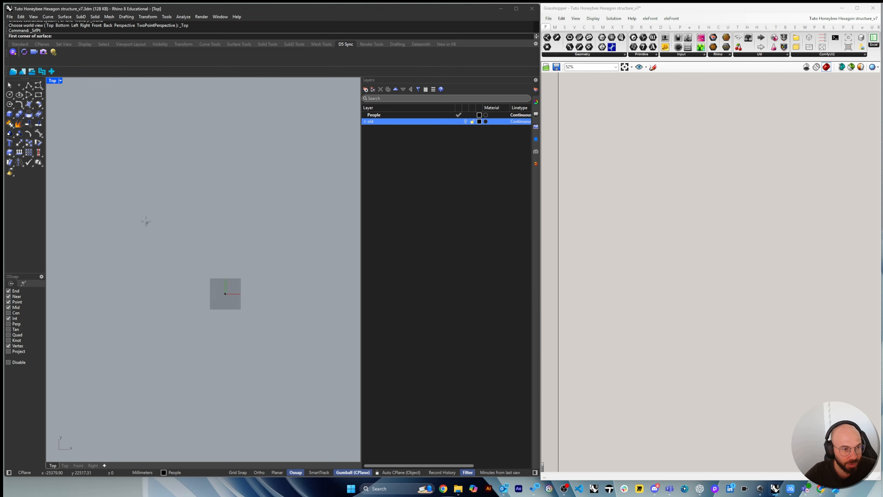
{"action": "left_click", "coordinate": [141, 191]}
{"action": "scroll", "coordinate": [178, 225], "scroll_direction": "down", "scroll_amount": 3}
{"action": "key", "text": "F8"}
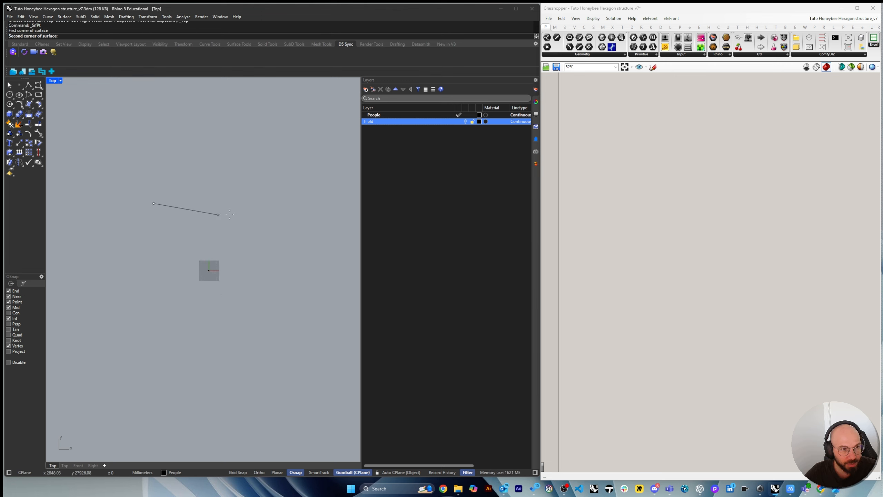
{"action": "left_click", "coordinate": [322, 205]}
{"action": "left_click", "coordinate": [322, 344]}
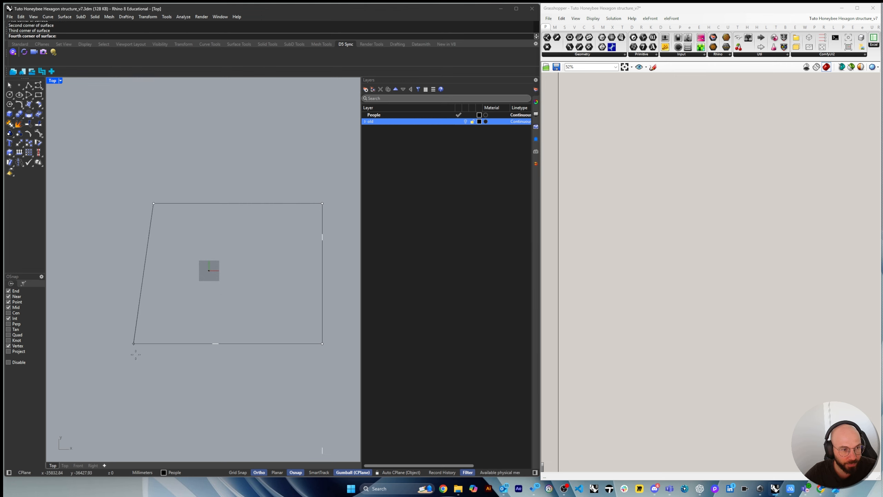
{"action": "left_click", "coordinate": [147, 344]}
{"action": "left_click_drag", "start_coordinate": [254, 274], "coordinate": [226, 274]}
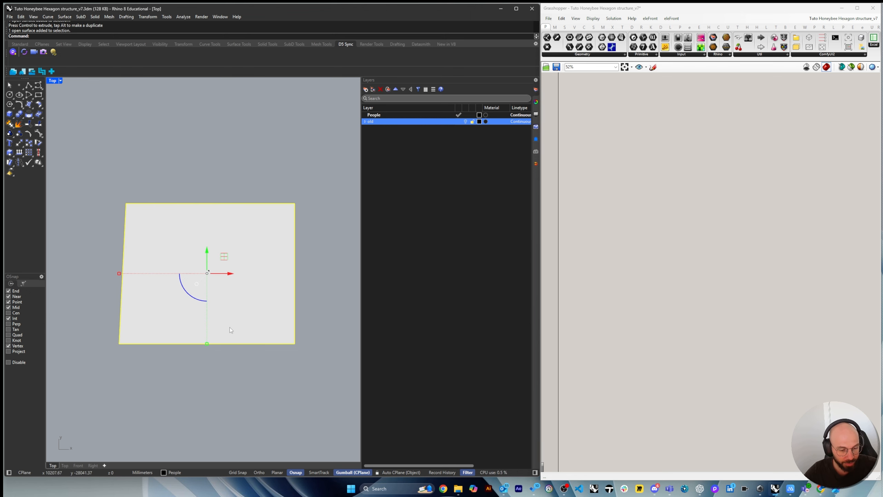
Return to the perspective view and inspect the human figure standing on the ground surface.
{"action": "key", "text": "ctrl+F4"}
{"action": "scroll", "coordinate": [226, 326], "scroll_direction": "up", "scroll_amount": 7}
{"action": "right_click_drag", "start_coordinate": [222, 325], "coordinate": [236, 283]}
{"action": "scroll", "coordinate": [235, 259], "scroll_direction": "up", "scroll_amount": 9}
{"action": "scroll", "coordinate": [247, 337], "scroll_direction": "up", "scroll_amount": 6}
{"action": "scroll", "coordinate": [247, 340], "scroll_direction": "up", "scroll_amount": 2}
{"action": "mouse_move", "coordinate": [247, 340]}
{"action": "right_mouse_down"}
{"action": "mouse_move", "coordinate": [258, 331]}
{"action": "mouse_move", "coordinate": [253, 349]}
{"action": "right_mouse_up"}
{"action": "left_click", "coordinate": [245, 263]}
{"action": "scroll", "coordinate": [245, 262], "scroll_direction": "down", "scroll_amount": 6}
{"action": "right_click_drag", "start_coordinate": [300, 310], "coordinate": [244, 325]}
{"action": "scroll", "coordinate": [219, 329], "scroll_direction": "up", "scroll_amount": 4}
{"action": "scroll", "coordinate": [238, 324], "scroll_direction": "down", "scroll_amount": 4}
Create a new layer named Curves and make it the current layer.
{"action": "right_click", "coordinate": [412, 152]}
{"action": "left_click", "coordinate": [431, 159]}
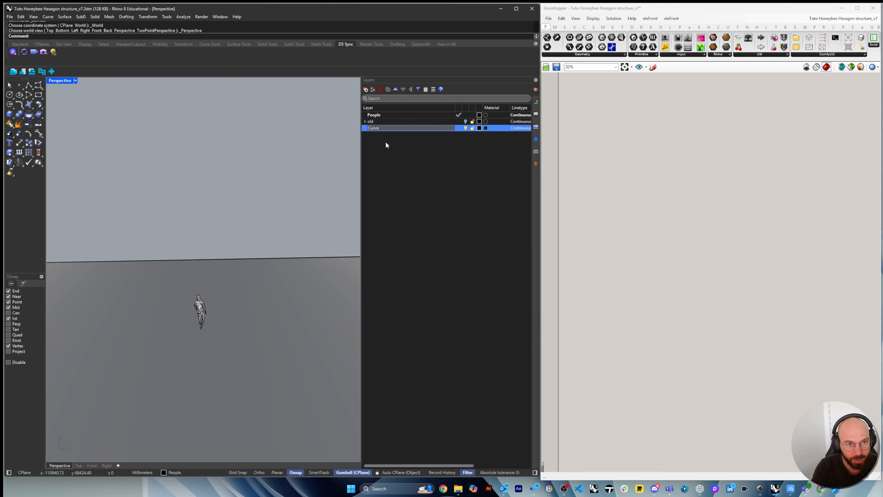
{"action": "key", "text": "Return"}
{"action": "left_click", "coordinate": [391, 128]}
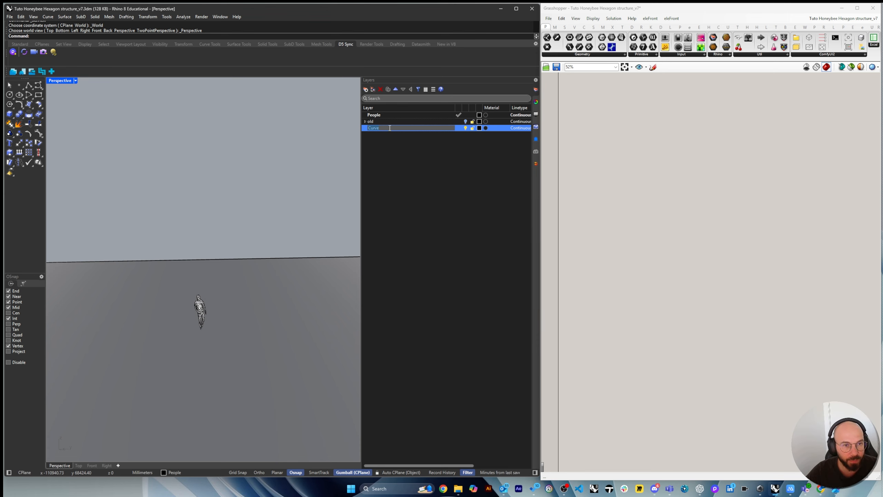
{"action": "left_click", "coordinate": [399, 163]}
{"action": "double_click", "coordinate": [422, 130]}
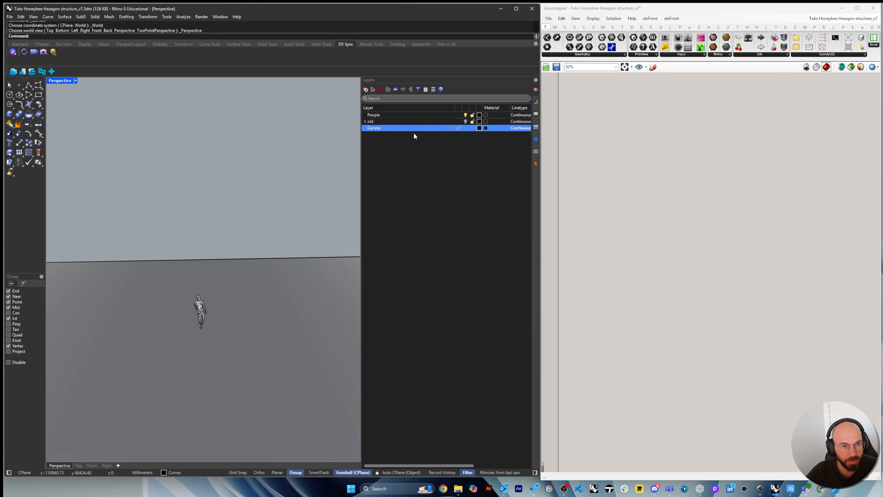
In the right view, draw a degree 3 control point curve arching over the figure in two humps, starting and ending on the ground line.
{"action": "key", "text": "ctrl+F3"}
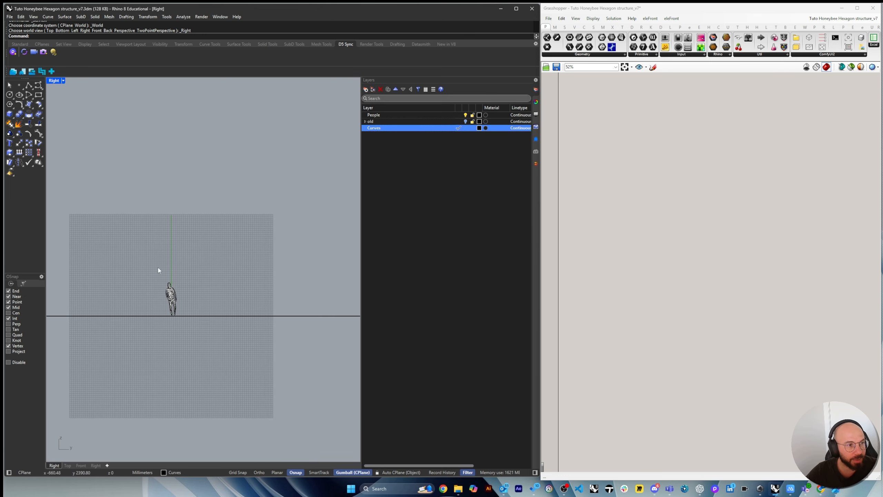
{"action": "left_click", "coordinate": [56, 83]}
{"action": "mouse_move", "coordinate": [76, 257]}
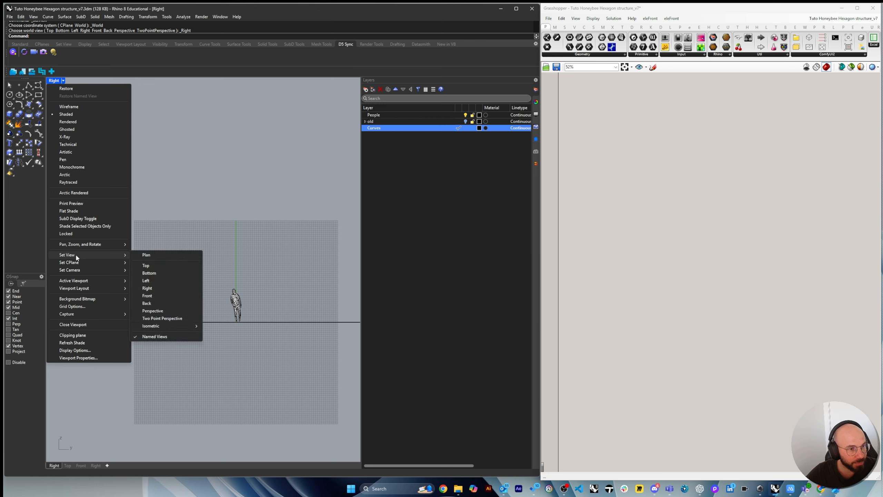
{"action": "left_click", "coordinate": [161, 255]}
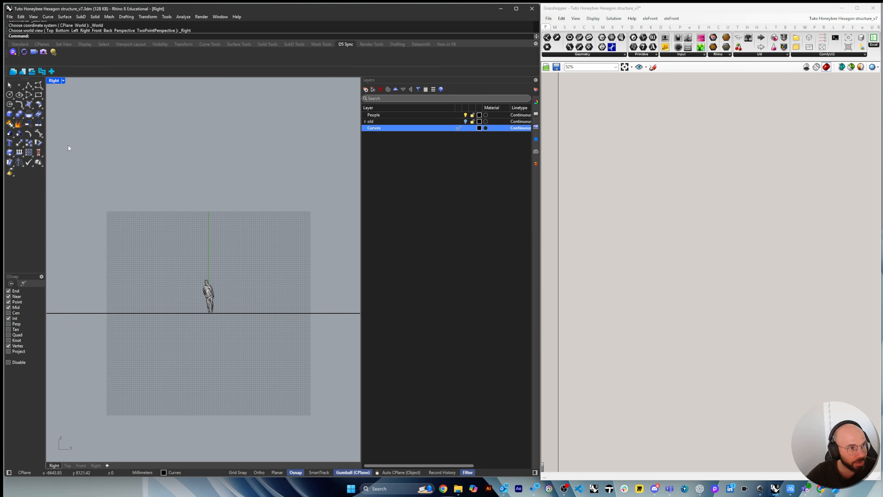
{"action": "left_click", "coordinate": [39, 86]}
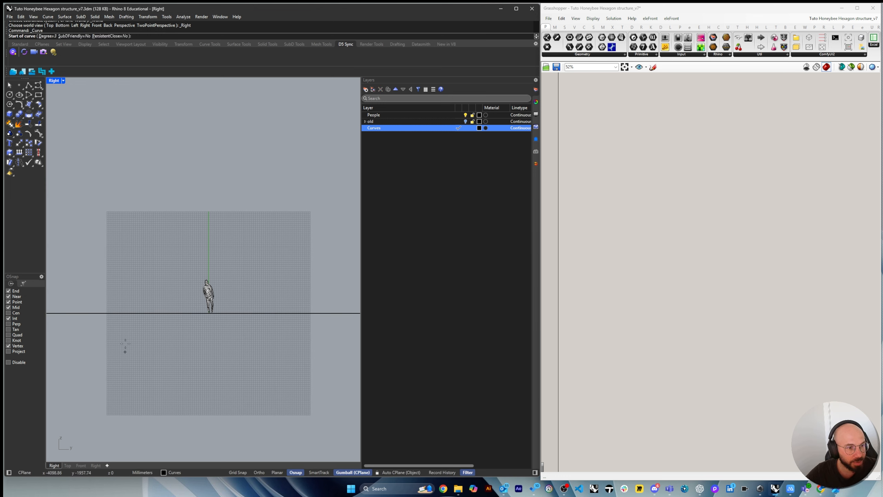
{"action": "left_click", "coordinate": [106, 313]}
{"action": "left_click", "coordinate": [139, 229]}
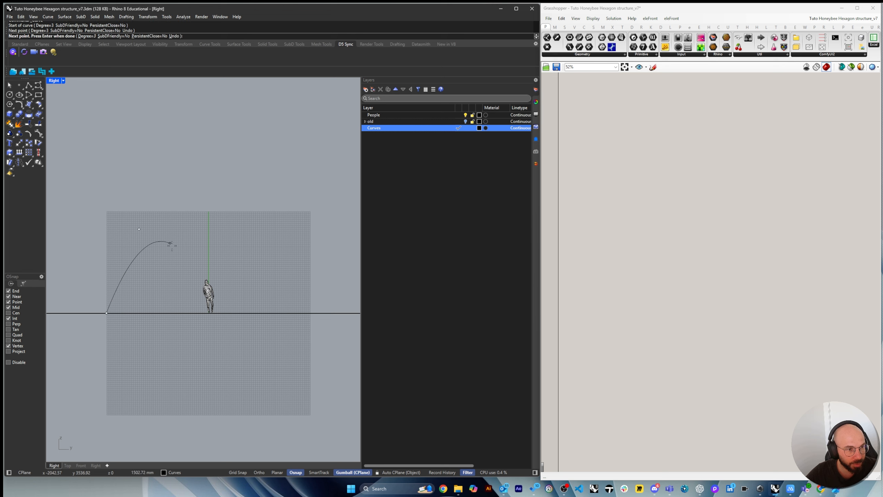
{"action": "left_click", "coordinate": [173, 268]}
{"action": "left_click", "coordinate": [219, 200]}
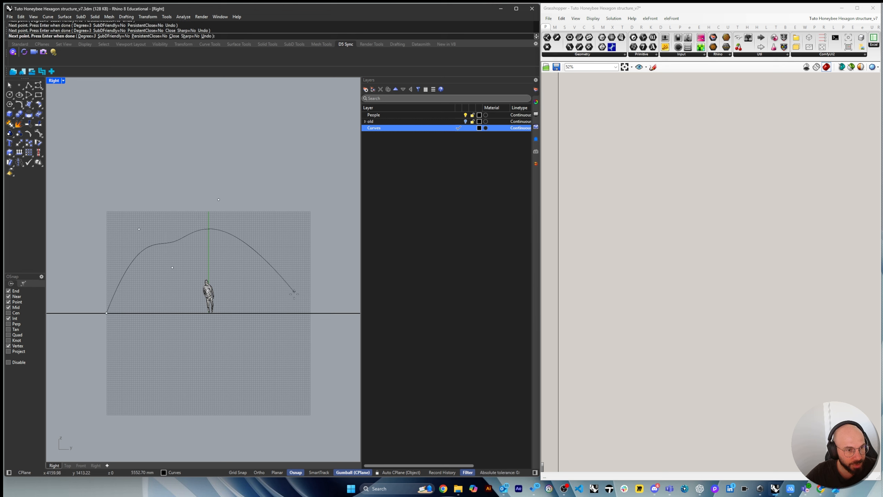
{"action": "left_click", "coordinate": [277, 282]}
{"action": "left_click", "coordinate": [323, 313]}
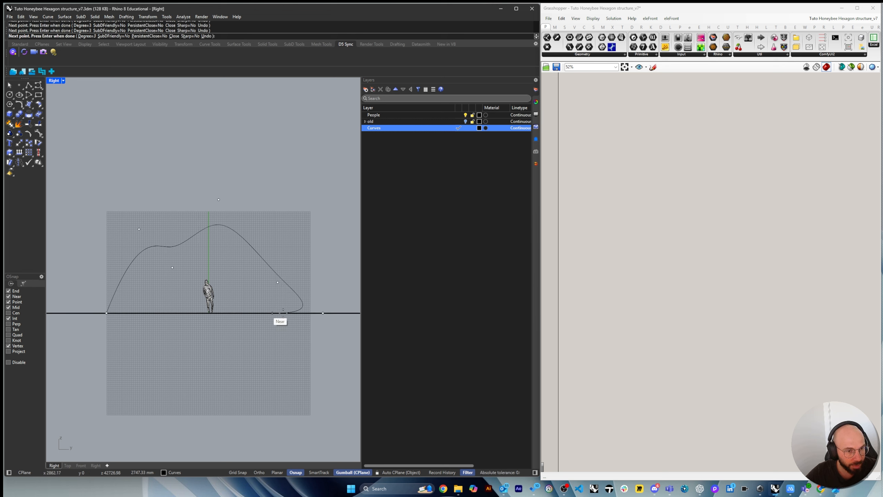
{"action": "key", "text": "Return"}
Draw a second ground-to-ground control point curve with a low shoulder, a high peak near the figure and a smaller second peak.
{"action": "key", "text": "Return"}
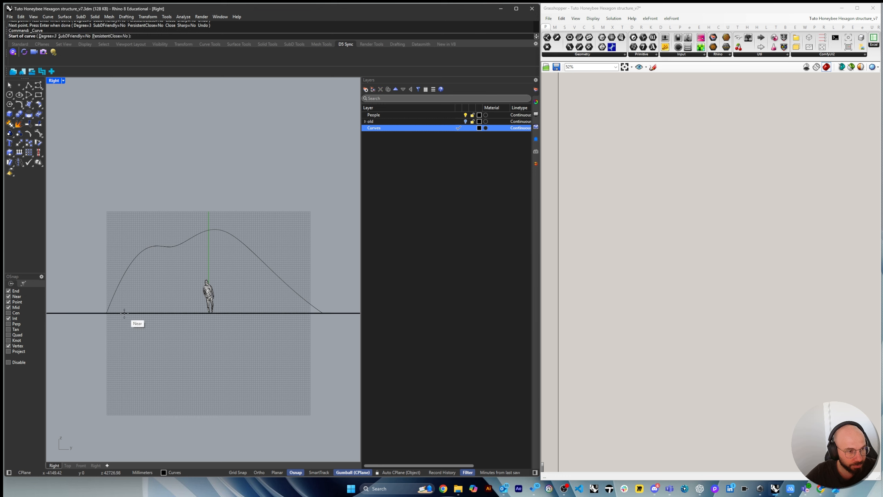
{"action": "left_click", "coordinate": [125, 313]}
{"action": "left_click", "coordinate": [145, 272]}
{"action": "left_click", "coordinate": [171, 299]}
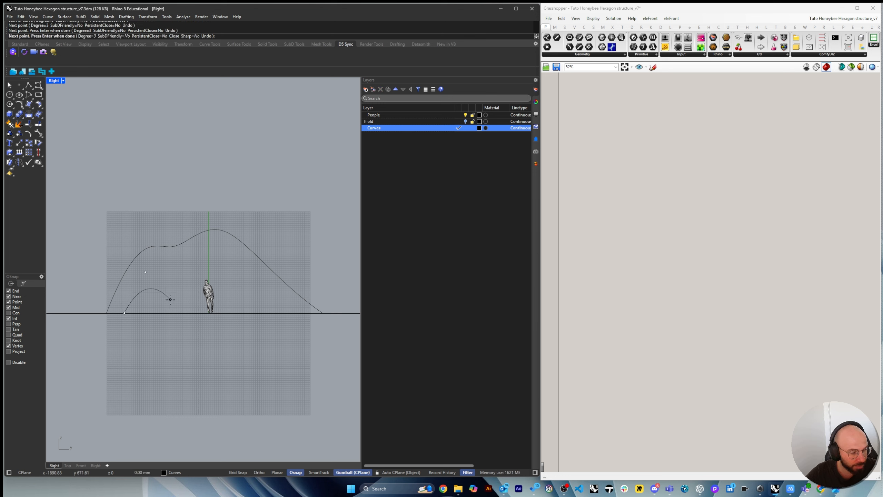
{"action": "left_click", "coordinate": [180, 167]}
{"action": "left_click", "coordinate": [242, 288]}
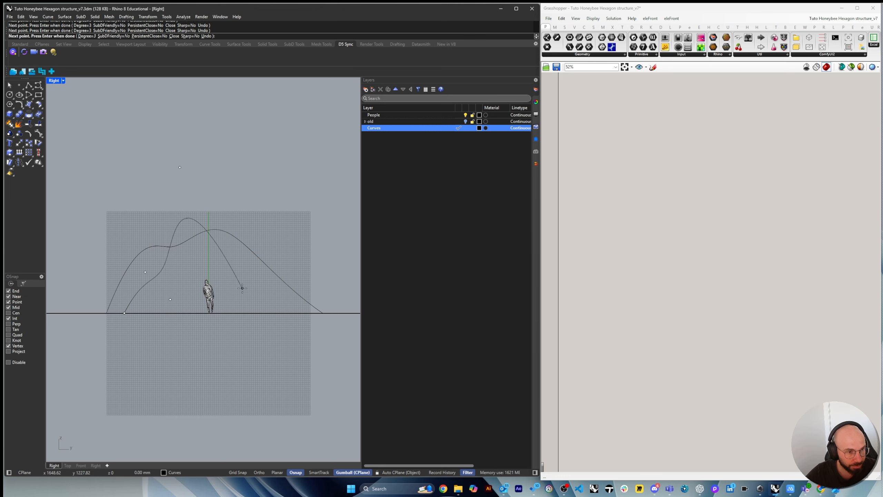
{"action": "left_click", "coordinate": [305, 213]}
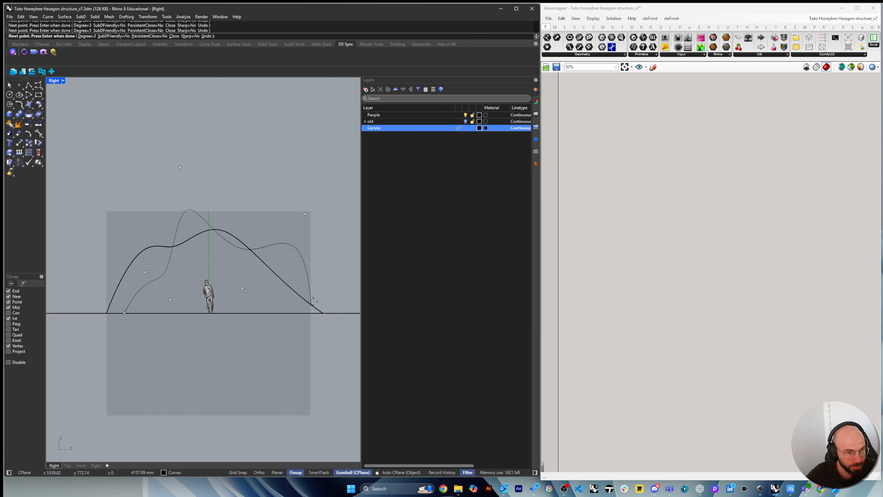
{"action": "left_click", "coordinate": [274, 313]}
{"action": "key", "text": "Return"}
Draw a third ground-to-ground control point curve that bulges outward at both ends and dips above the figure.
{"action": "key", "text": "Return"}
{"action": "left_click", "coordinate": [160, 312]}
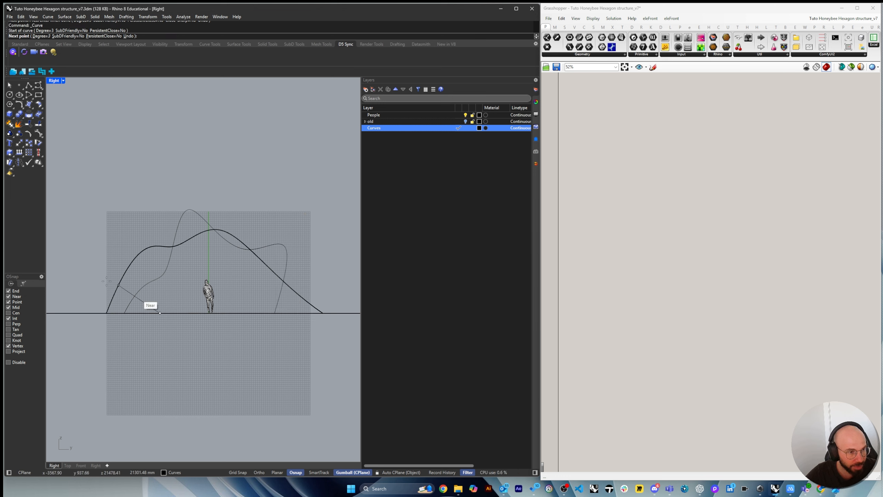
{"action": "left_click", "coordinate": [77, 281]}
{"action": "left_click", "coordinate": [89, 210]}
{"action": "left_click", "coordinate": [120, 207]}
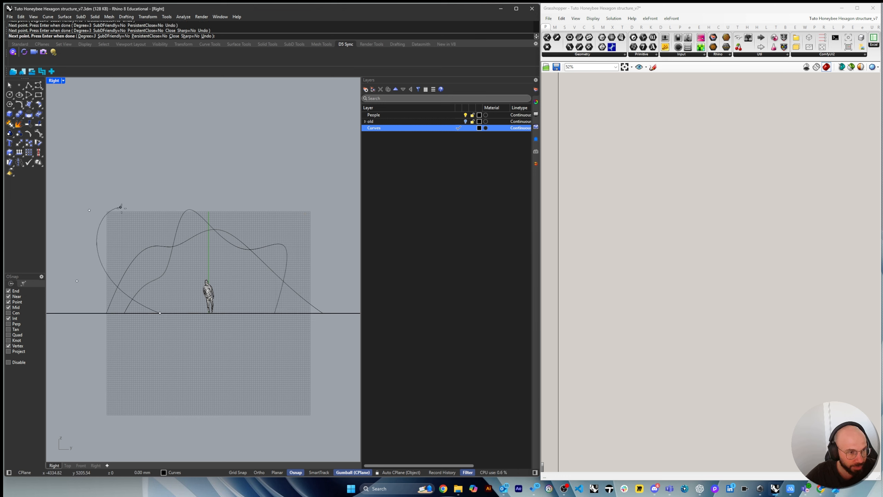
{"action": "left_click", "coordinate": [168, 231]}
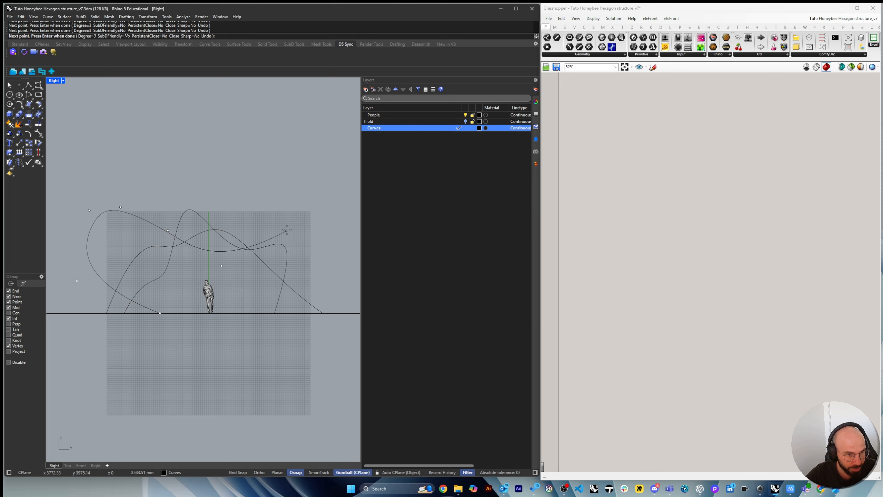
{"action": "left_click", "coordinate": [297, 314]}
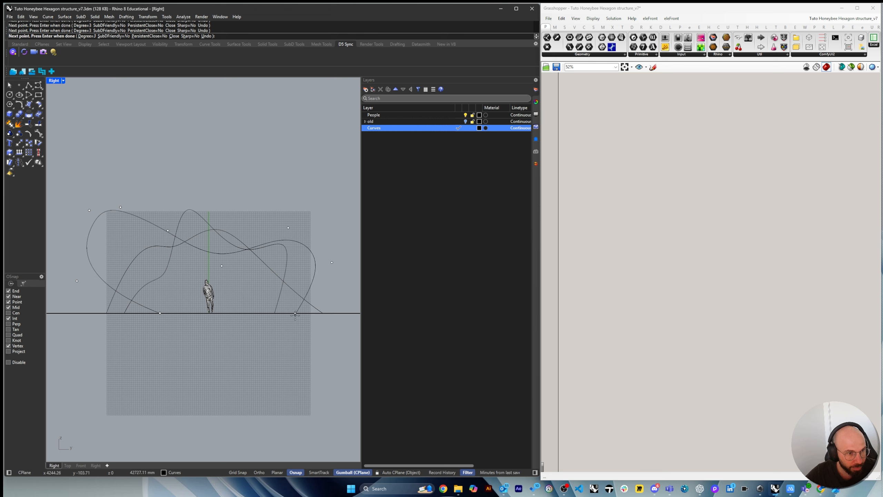
{"action": "key", "text": "Return"}
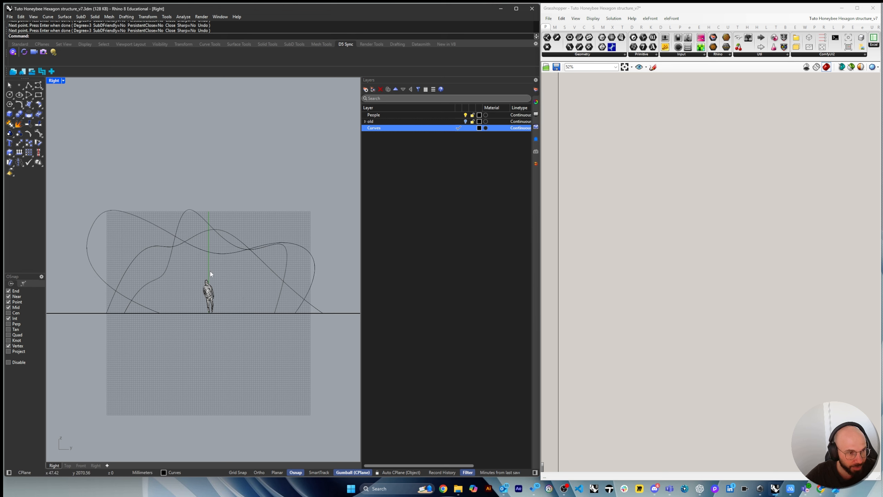
Reshape the two-hump profile curve by moving its first hump's control point outward and lowering the control point between the humps.
{"action": "right_click_drag", "start_coordinate": [210, 274], "coordinate": [227, 281]}
{"action": "mouse_move", "coordinate": [121, 271]}
{"action": "right_mouse_down"}
{"action": "mouse_move", "coordinate": [138, 281]}
{"action": "mouse_move", "coordinate": [124, 288]}
{"action": "right_mouse_up"}
{"action": "left_click", "coordinate": [104, 291]}
{"action": "left_click", "coordinate": [147, 240]}
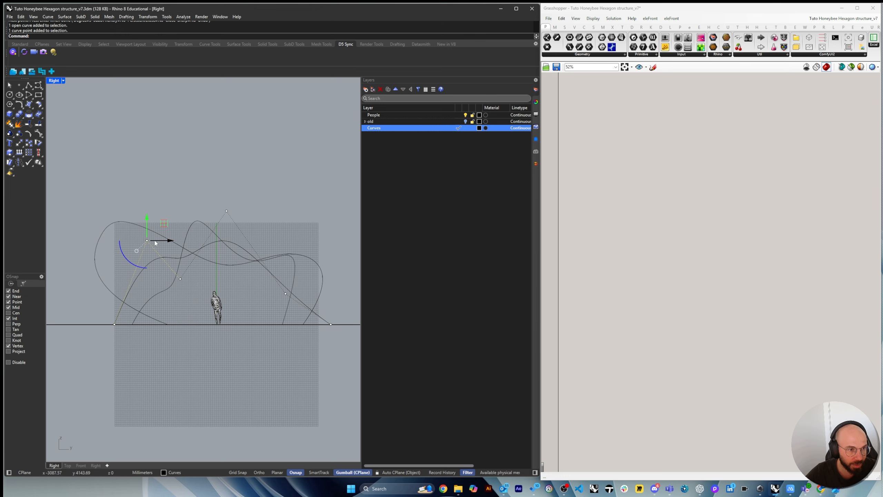
{"action": "left_click_drag", "start_coordinate": [147, 241], "coordinate": [122, 240]}
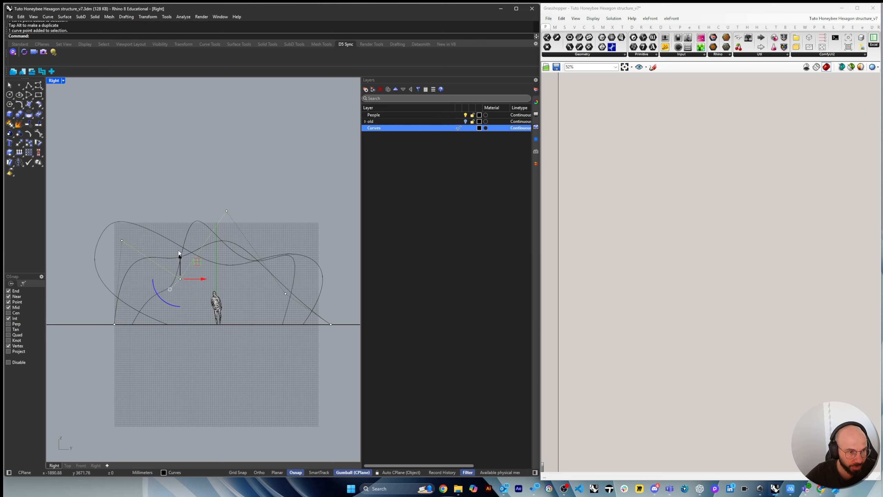
{"action": "left_click_drag", "start_coordinate": [181, 279], "coordinate": [181, 296]}
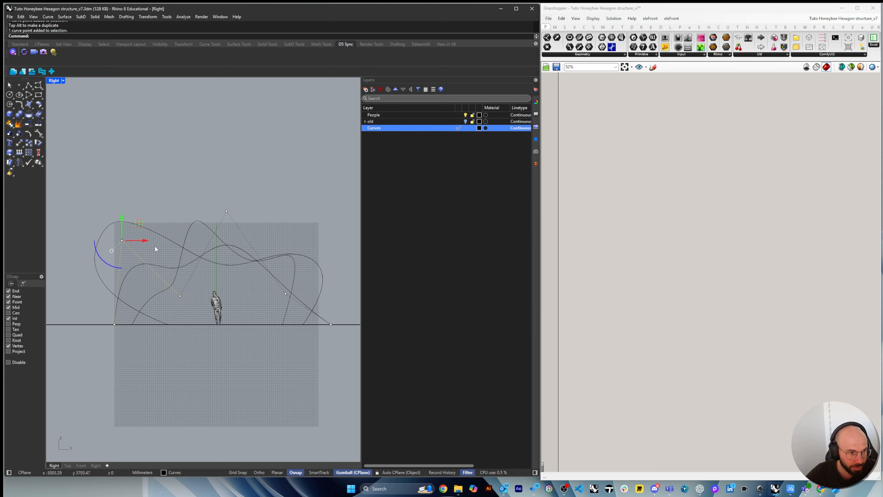
{"action": "left_click_drag", "start_coordinate": [122, 240], "coordinate": [110, 240]}
Shift the top control point of the same curve's second hump farther from the first hump and raise it.
{"action": "left_click", "coordinate": [234, 248]}
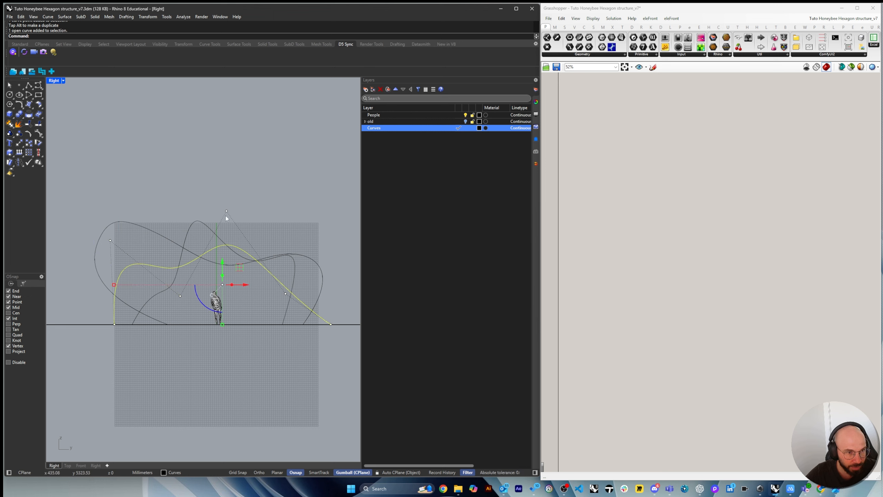
{"action": "left_click", "coordinate": [226, 211]}
{"action": "left_click_drag", "start_coordinate": [226, 211], "coordinate": [265, 208]}
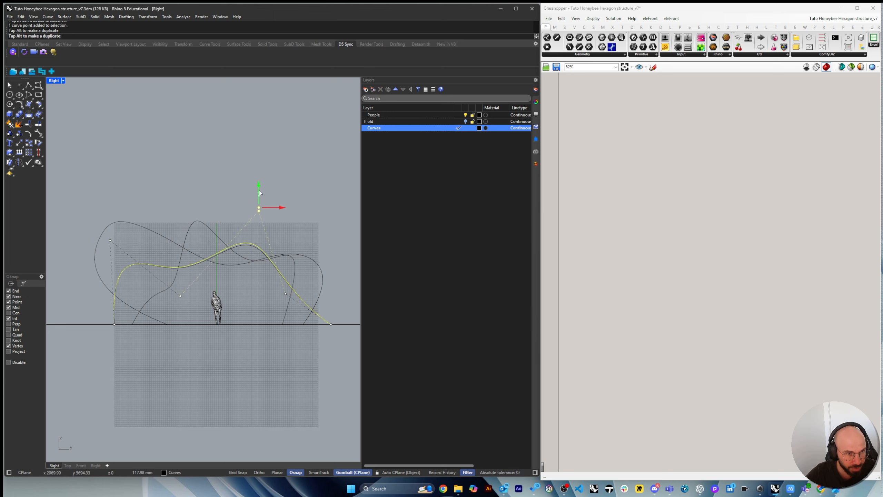
Reshape the high-peaked profile curve by moving its smaller peak's control point outward and down and adjusting the valley control point beside it.
{"action": "left_click", "coordinate": [297, 271]}
{"action": "left_click", "coordinate": [313, 221]}
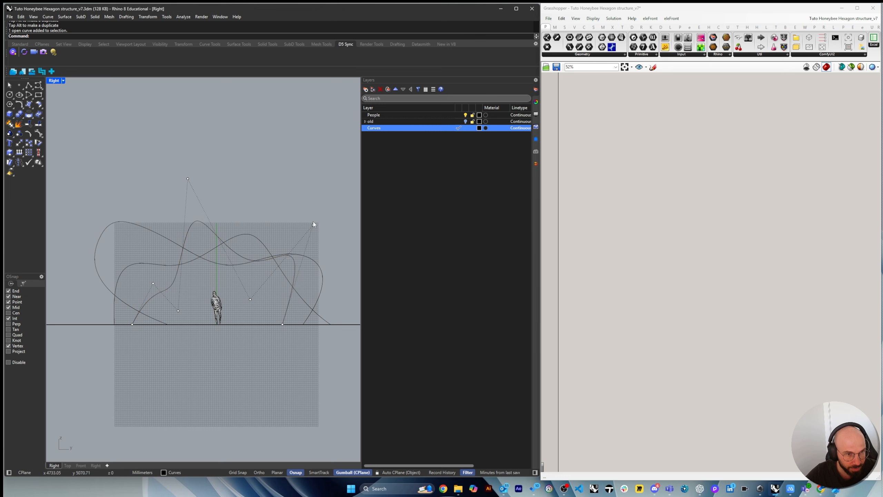
{"action": "left_click", "coordinate": [293, 261]}
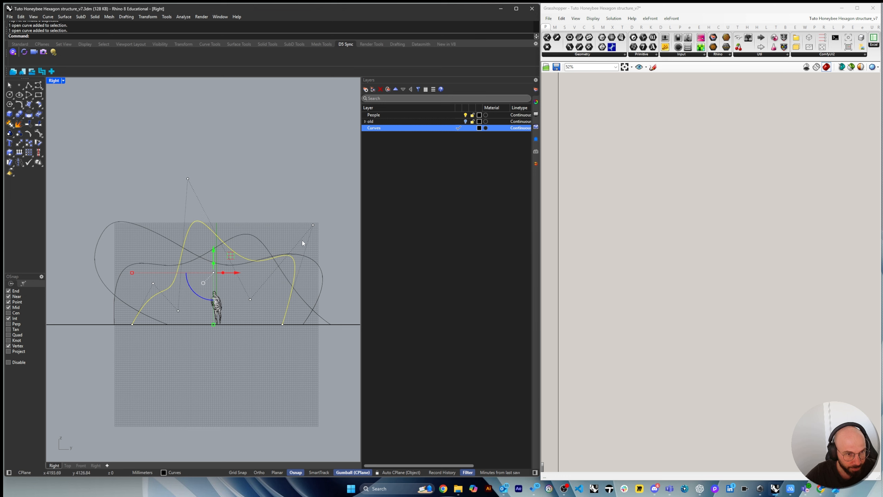
{"action": "left_click", "coordinate": [314, 225]}
{"action": "left_click_drag", "start_coordinate": [313, 225], "coordinate": [344, 244]}
{"action": "left_click", "coordinate": [251, 297]}
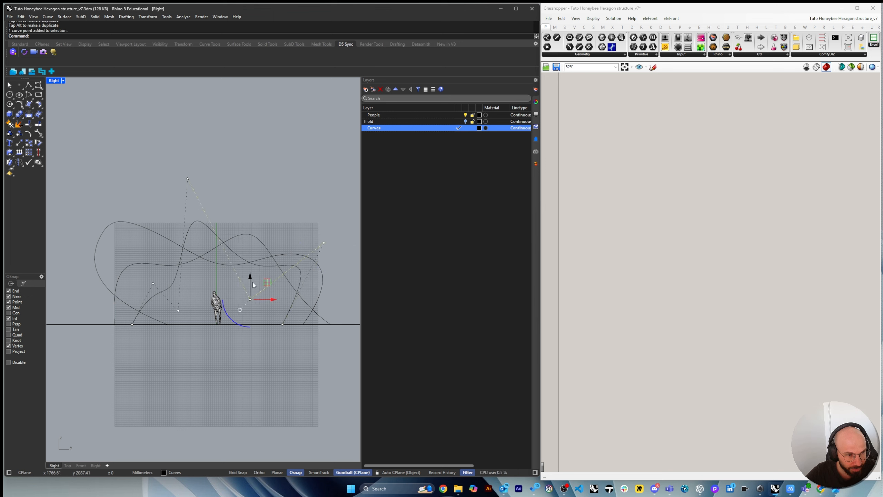
{"action": "left_click_drag", "start_coordinate": [252, 282], "coordinate": [261, 295]}
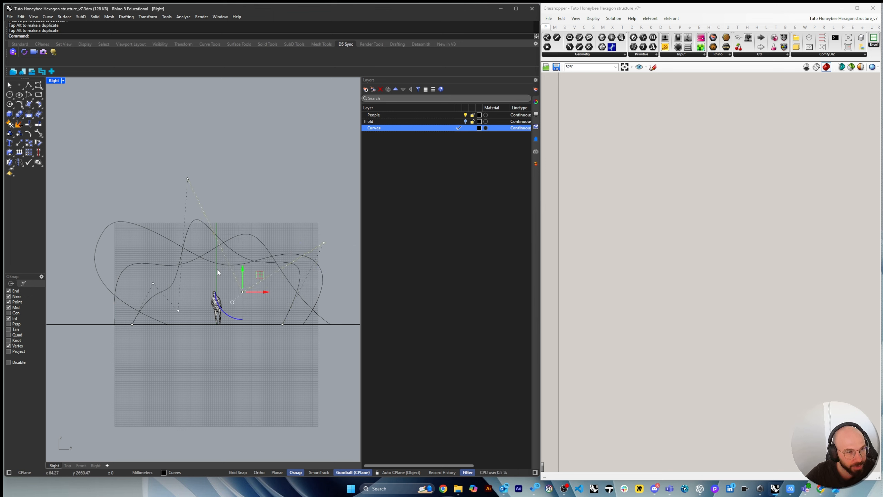
Move the low shoulder's control point on the high-peaked curve outward, above its ground end, and undo the accidental drag of the two-hump curve.
{"action": "left_click", "coordinate": [153, 283]}
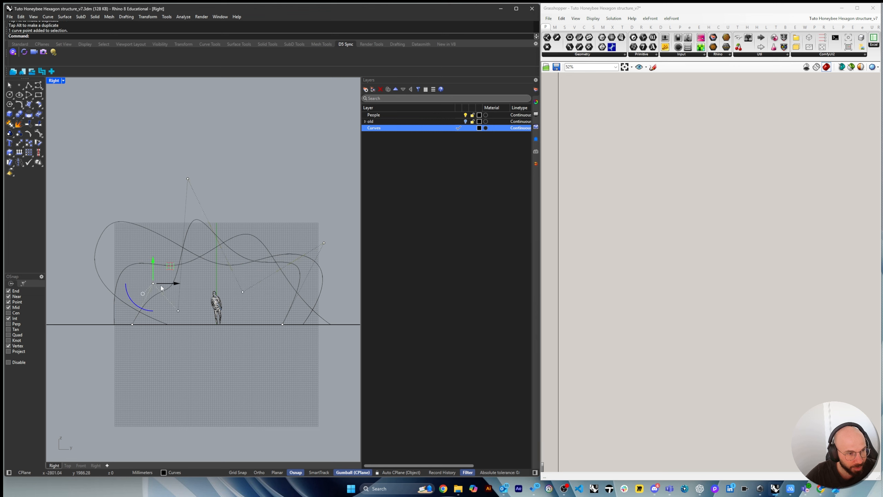
{"action": "left_click_drag", "start_coordinate": [164, 284], "coordinate": [143, 284]}
{"action": "key", "text": "ctrl+z"}
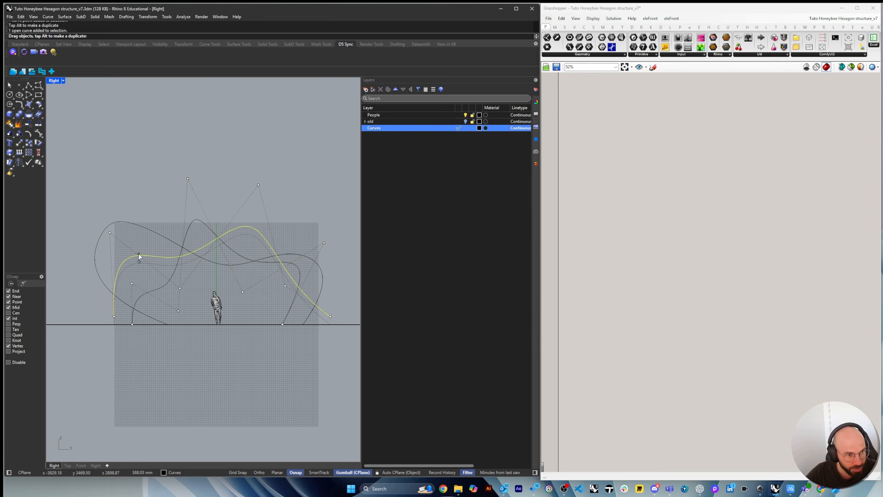
{"action": "key", "text": "Escape"}
{"action": "right_click_drag", "start_coordinate": [281, 268], "coordinate": [280, 276]}
{"action": "right_click_drag", "start_coordinate": [240, 214], "coordinate": [261, 210]}
{"action": "scroll", "coordinate": [248, 295], "scroll_direction": "down", "scroll_amount": 2}
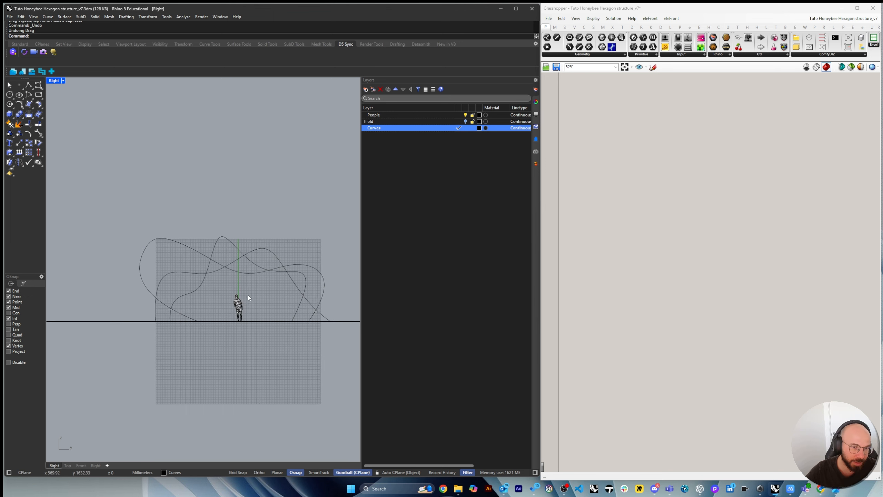
{"action": "right_click_drag", "start_coordinate": [248, 294], "coordinate": [138, 289]}
{"action": "scroll", "coordinate": [169, 297], "scroll_direction": "up", "scroll_amount": 2}
{"action": "scroll", "coordinate": [182, 289], "scroll_direction": "down", "scroll_amount": 1}
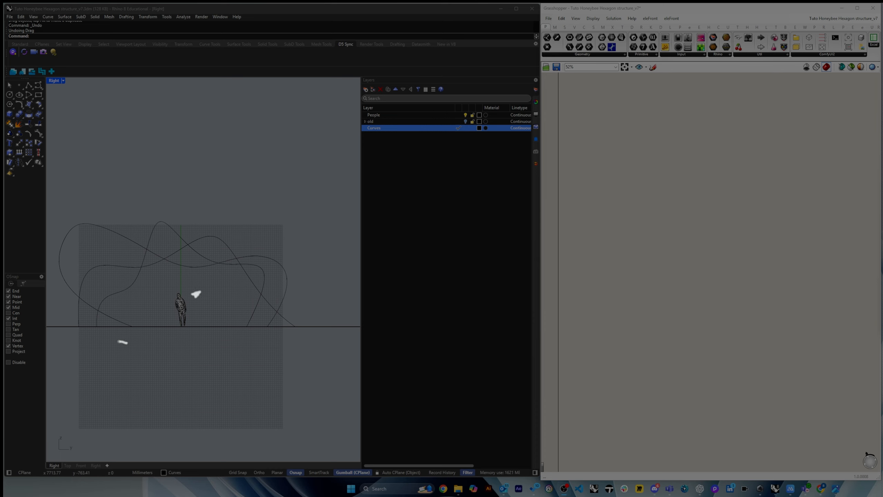
{"action": "left_click_drag", "start_coordinate": [127, 342], "coordinate": [334, 337]}
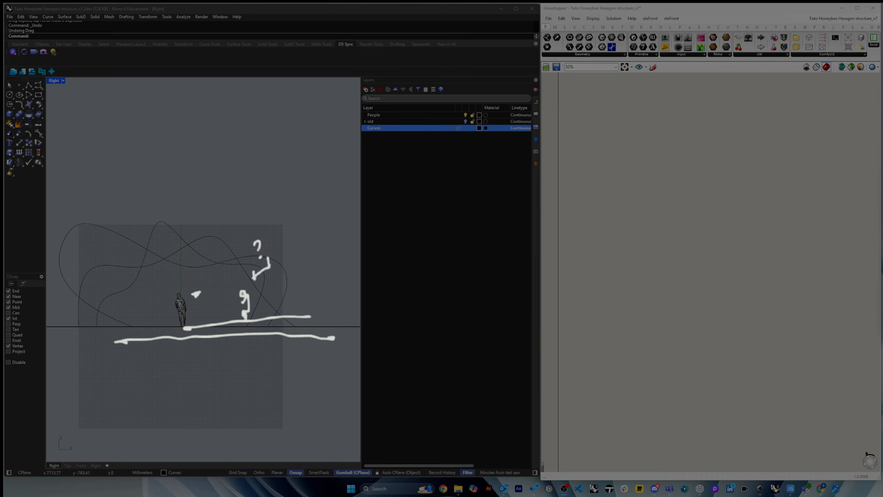
{"action": "mouse_move", "coordinate": [188, 213]}
{"action": "left_mouse_down"}
{"action": "mouse_move", "coordinate": [196, 246]}
{"action": "mouse_move", "coordinate": [207, 243]}
{"action": "left_mouse_up"}
{"action": "mouse_move", "coordinate": [101, 211]}
{"action": "left_mouse_down"}
{"action": "mouse_move", "coordinate": [112, 205]}
{"action": "mouse_move", "coordinate": [93, 210]}
{"action": "left_mouse_up"}
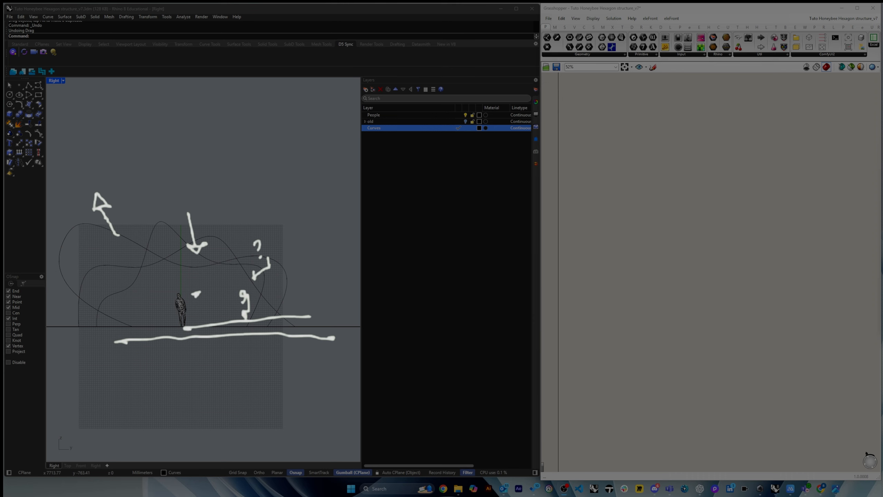
{"action": "mouse_move", "coordinate": [165, 301]}
{"action": "left_mouse_down"}
{"action": "mouse_move", "coordinate": [174, 303]}
{"action": "mouse_move", "coordinate": [162, 306]}
{"action": "left_mouse_up"}
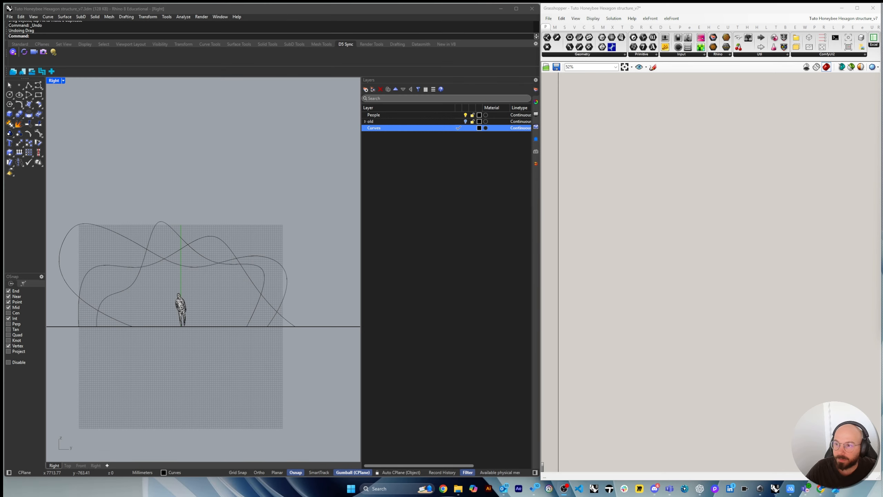
{"action": "right_click_drag", "start_coordinate": [208, 282], "coordinate": [230, 291]}
{"action": "scroll", "coordinate": [229, 291], "scroll_direction": "down", "scroll_amount": 1}
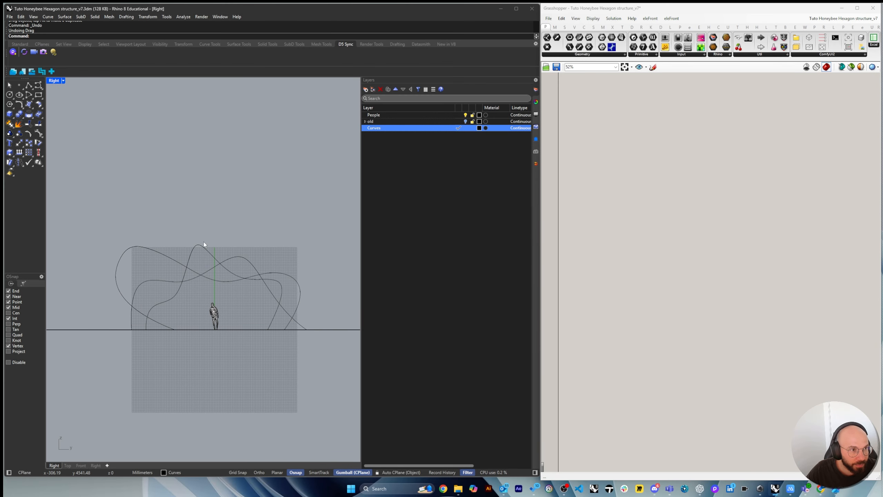
Check the profile curves' alignment in the perspective view and enable the Project object snap.
{"action": "key", "text": "ctrl+F4"}
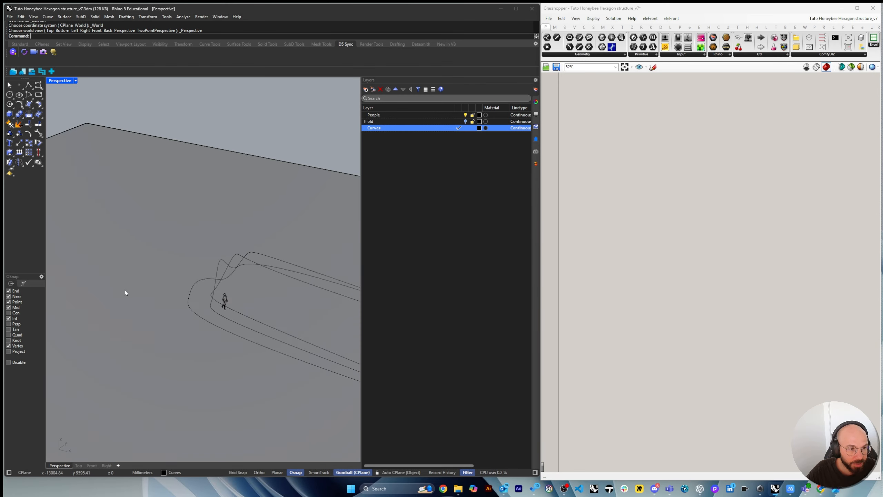
{"action": "right_click_drag", "start_coordinate": [124, 289], "coordinate": [220, 288]}
{"action": "scroll", "coordinate": [154, 305], "scroll_direction": "down", "scroll_amount": 4}
{"action": "scroll", "coordinate": [148, 304], "scroll_direction": "down", "scroll_amount": 3}
{"action": "scroll", "coordinate": [203, 307], "scroll_direction": "up", "scroll_amount": 4}
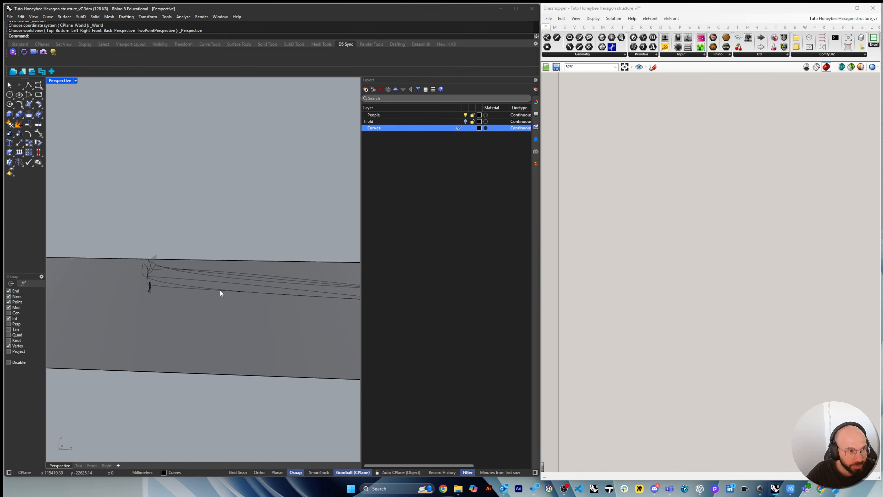
{"action": "left_click", "coordinate": [9, 352]}
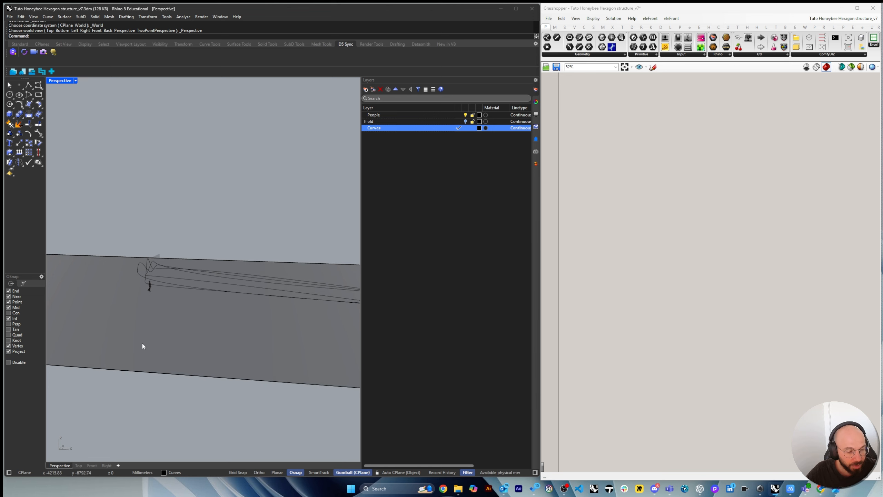
Select all three profile curves together and show them in the perspective view.
{"action": "key", "text": "ctrl+F3"}
{"action": "scroll", "coordinate": [194, 296], "scroll_direction": "up", "scroll_amount": 4}
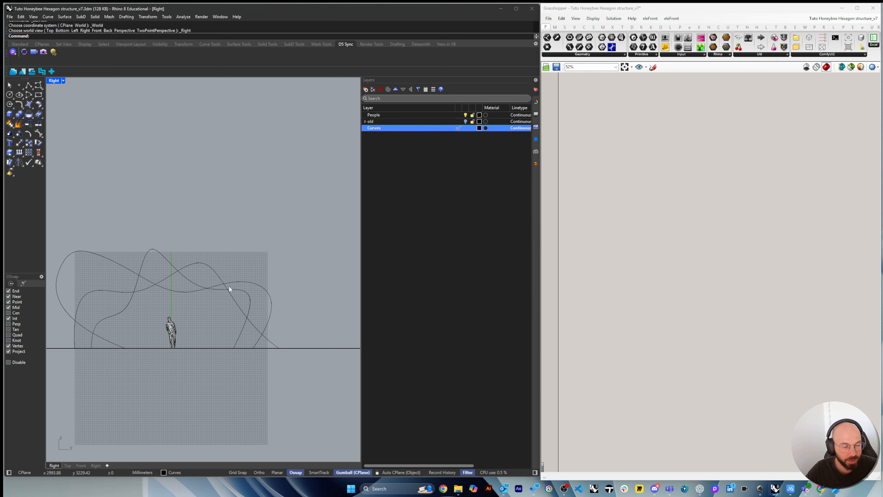
{"action": "left_click_drag", "start_coordinate": [273, 238], "coordinate": [229, 310]}
{"action": "left_click", "coordinate": [272, 251]}
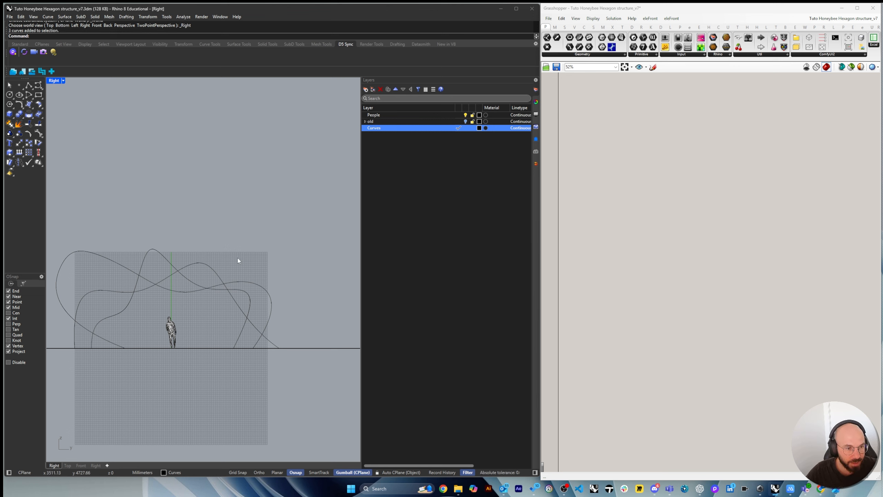
{"action": "right_click_drag", "start_coordinate": [238, 258], "coordinate": [187, 276]}
{"action": "scroll", "coordinate": [260, 308], "scroll_direction": "down", "scroll_amount": 2}
{"action": "key", "text": "ctrl+F4"}
{"action": "left_click_drag", "start_coordinate": [212, 221], "coordinate": [141, 262]}
{"action": "right_click_drag", "start_coordinate": [141, 262], "coordinate": [166, 312]}
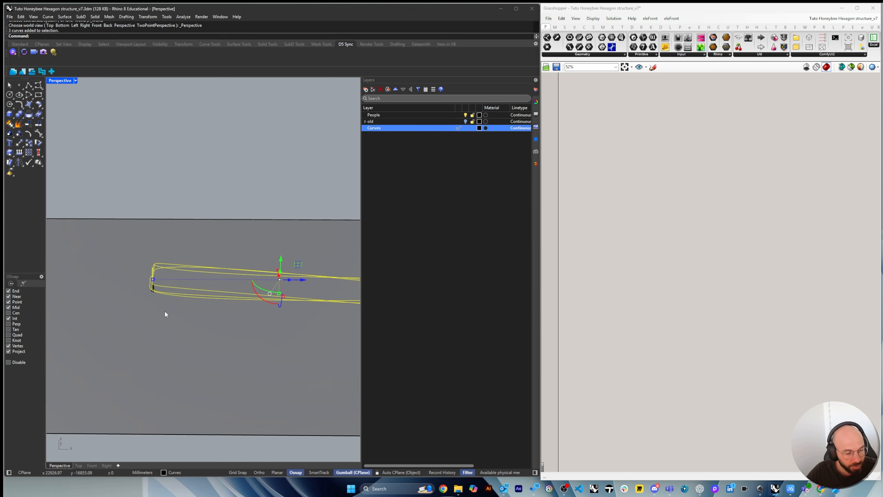
Try to align the points of the three selected curves with SetPt using only Set Y, aligned to world.
{"action": "type", "text": "Se"}
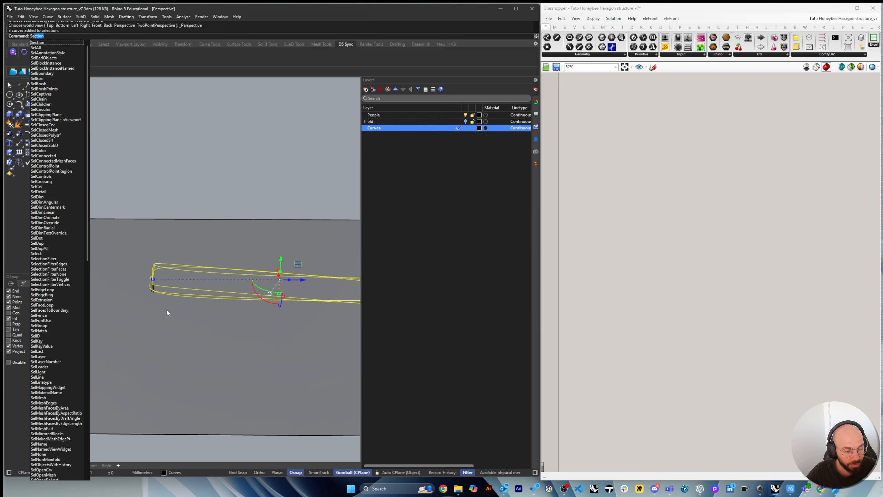
{"action": "type", "text": "tPt"}
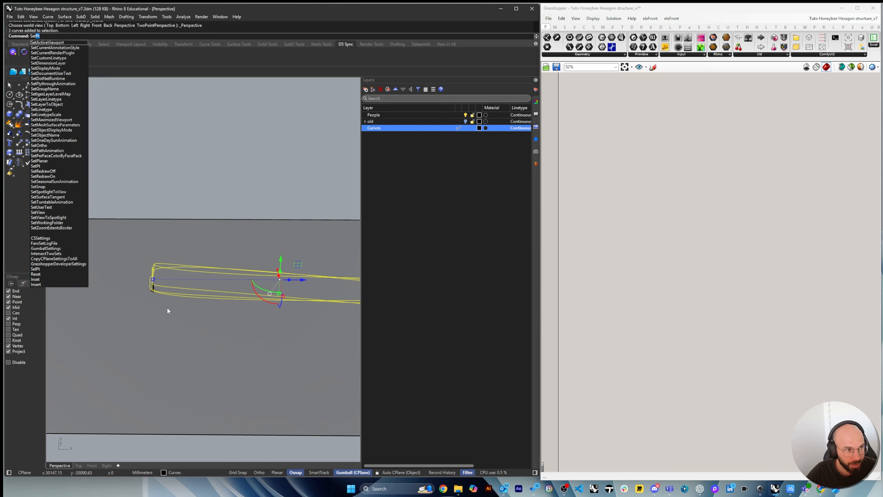
{"action": "key", "text": "Return"}
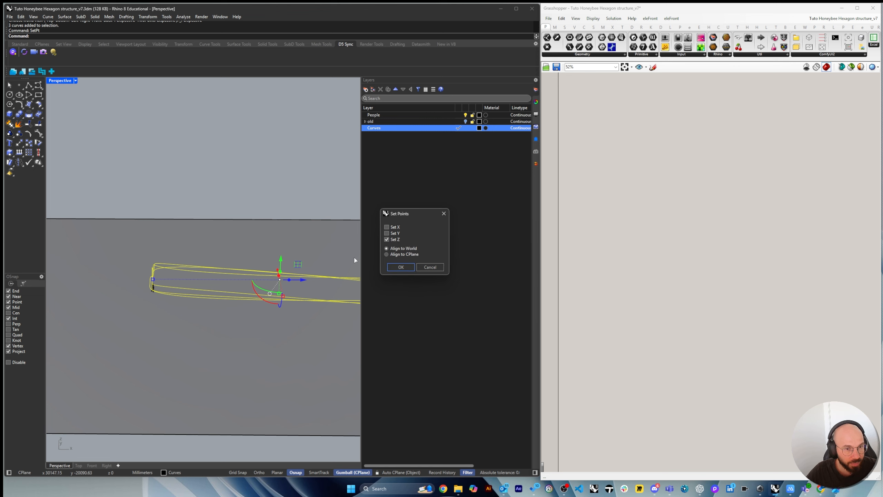
{"action": "right_click_drag", "start_coordinate": [357, 248], "coordinate": [173, 311]}
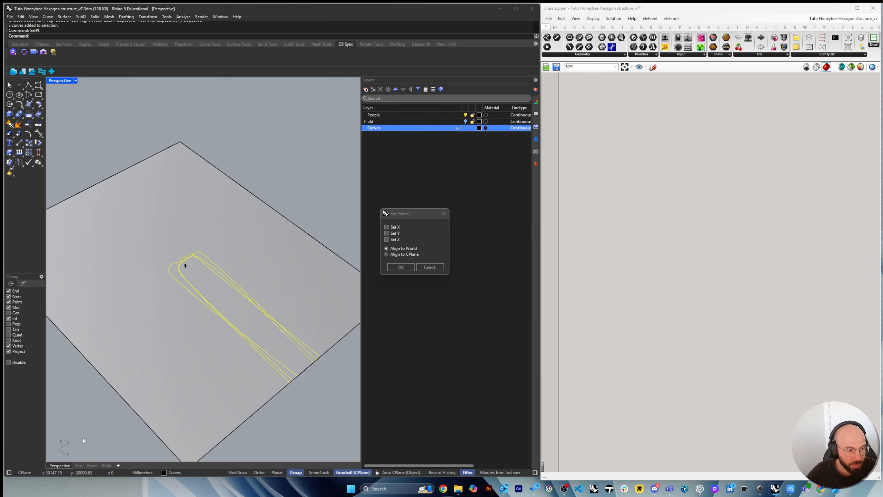
{"action": "left_click", "coordinate": [387, 234]}
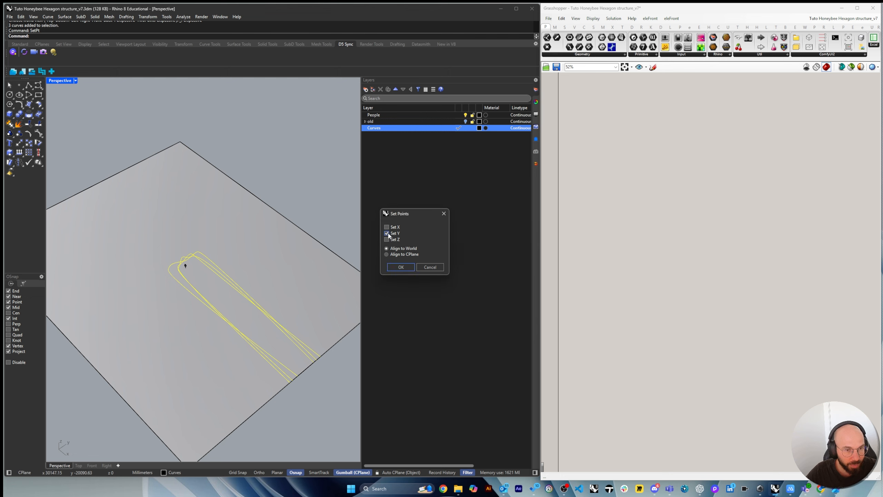
{"action": "left_click", "coordinate": [401, 266]}
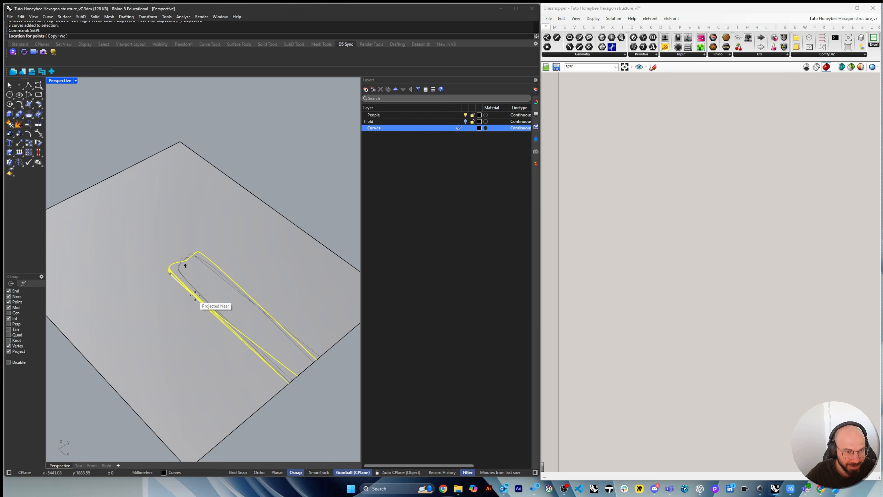
{"action": "left_click", "coordinate": [233, 275]}
Flatten the three profile curves into one vertical plane at the figure with SetPt, setting only the X coordinate.
{"action": "key", "text": "Return"}
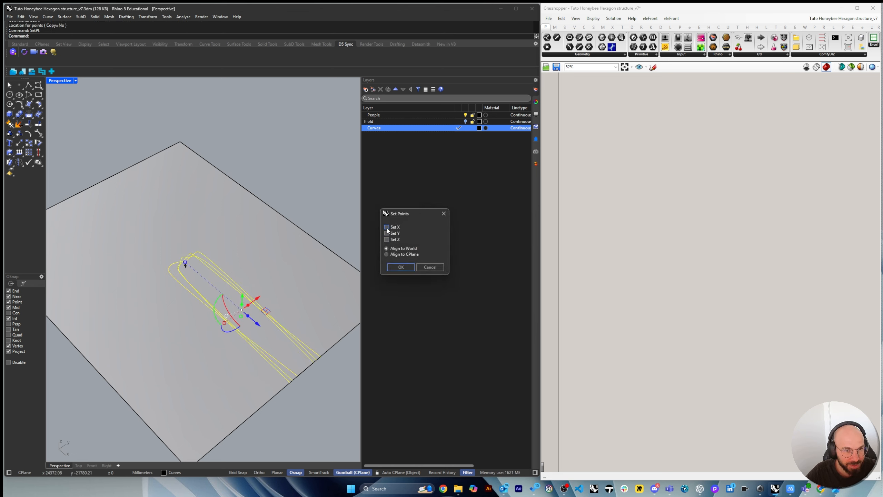
{"action": "left_click", "coordinate": [401, 266]}
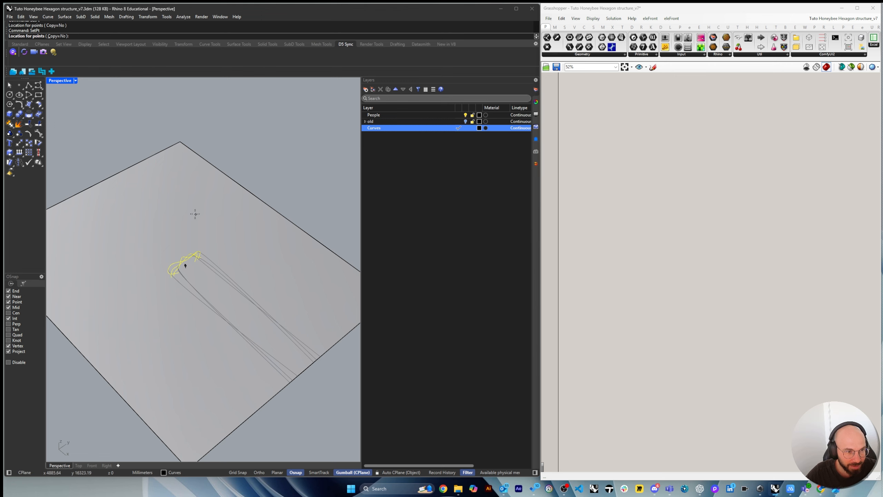
{"action": "right_click_drag", "start_coordinate": [129, 289], "coordinate": [179, 337]}
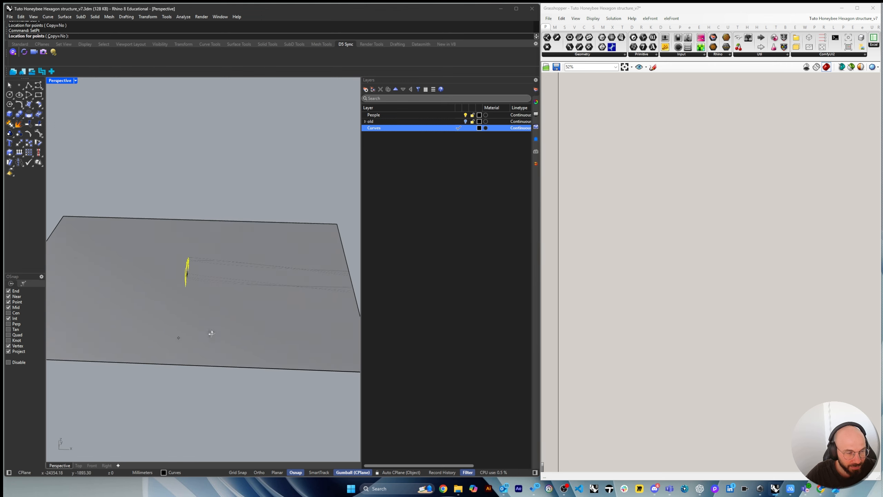
{"action": "left_click", "coordinate": [173, 364]}
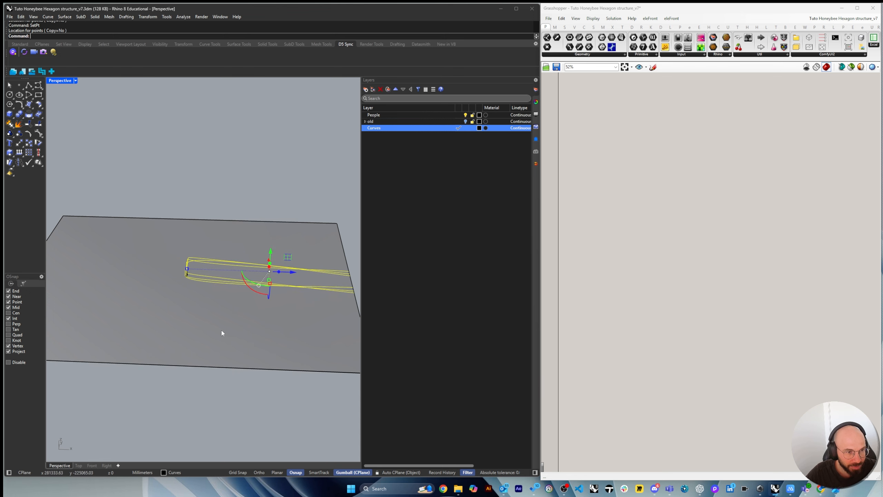
{"action": "key", "text": "Return"}
{"action": "key", "text": "Return"}
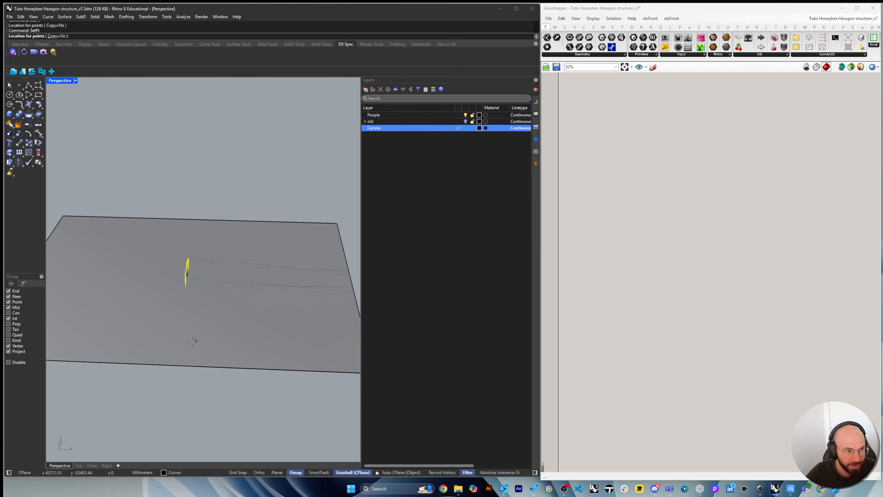
{"action": "left_click", "coordinate": [169, 366]}
Move the two outer profile curves away from the middle curve, one to each side of the scale figure.
{"action": "right_click_drag", "start_coordinate": [170, 366], "coordinate": [147, 301]}
{"action": "scroll", "coordinate": [206, 278], "scroll_direction": "up", "scroll_amount": 4}
{"action": "scroll", "coordinate": [186, 299], "scroll_direction": "up", "scroll_amount": 3}
{"action": "left_click", "coordinate": [227, 254]}
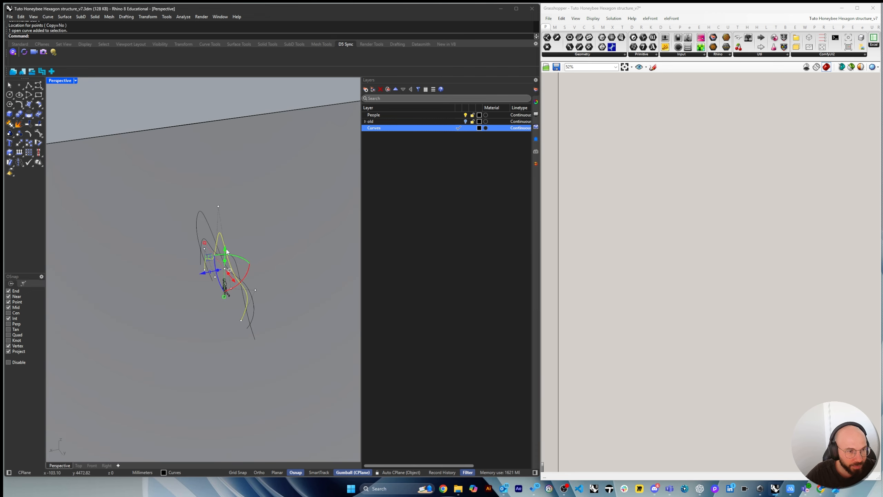
{"action": "left_click_drag", "start_coordinate": [205, 270], "coordinate": [252, 271]}
{"action": "left_click", "coordinate": [235, 261]}
{"action": "mouse_move", "coordinate": [232, 286]}
{"action": "right_mouse_down"}
{"action": "mouse_move", "coordinate": [246, 308]}
{"action": "mouse_move", "coordinate": [177, 292]}
{"action": "mouse_move", "coordinate": [195, 296]}
{"action": "mouse_move", "coordinate": [174, 308]}
{"action": "mouse_move", "coordinate": [79, 300]}
{"action": "mouse_move", "coordinate": [173, 311]}
{"action": "mouse_move", "coordinate": [223, 292]}
{"action": "right_mouse_up"}
{"action": "key", "text": "Escape"}
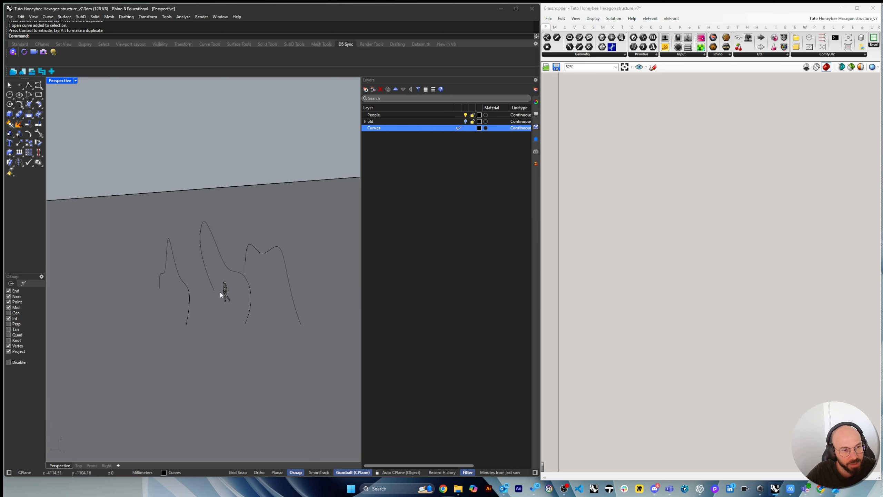
Widen the spacing between the profile curves by shifting the outer curves farther from the middle one.
{"action": "left_click", "coordinate": [289, 273]}
{"action": "left_click_drag", "start_coordinate": [256, 274], "coordinate": [264, 274]}
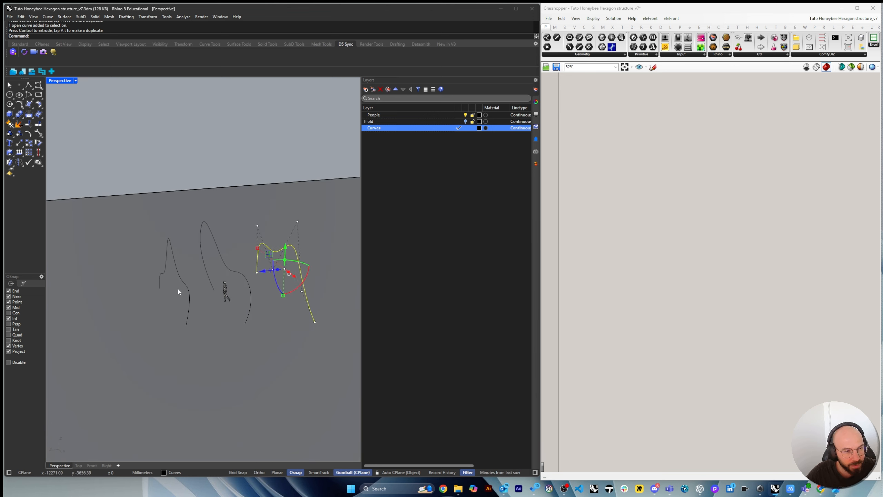
{"action": "left_click", "coordinate": [190, 292]}
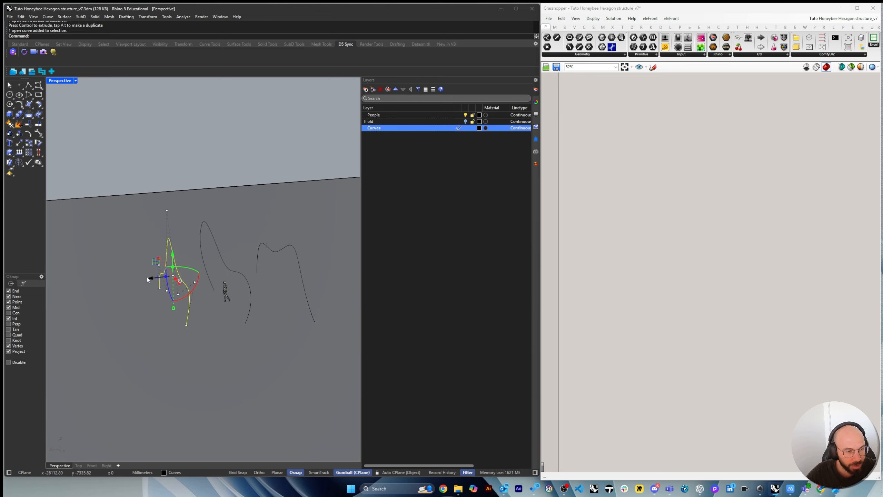
{"action": "left_click", "coordinate": [148, 280]}
{"action": "right_click_drag", "start_coordinate": [134, 283], "coordinate": [258, 305]}
{"action": "left_click", "coordinate": [259, 293]}
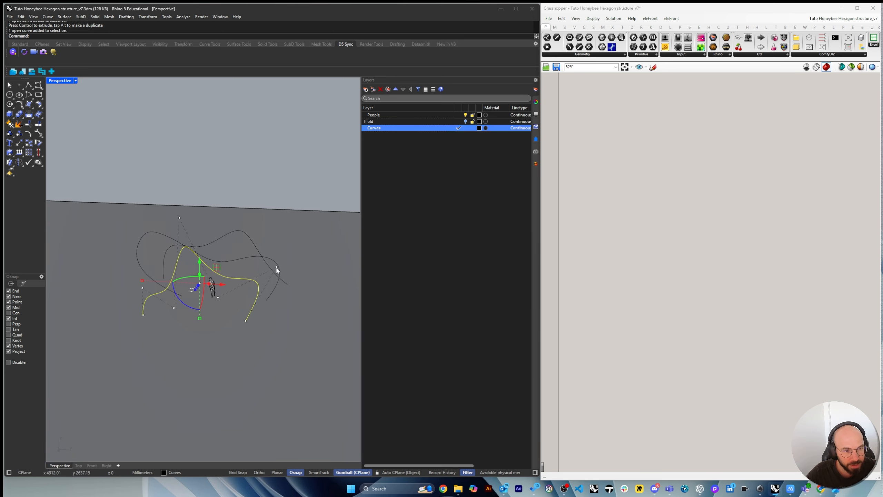
{"action": "mouse_move", "coordinate": [277, 271]}
{"action": "left_mouse_down"}
{"action": "mouse_move", "coordinate": [311, 271]}
{"action": "mouse_move", "coordinate": [293, 242]}
{"action": "mouse_move", "coordinate": [312, 259]}
{"action": "mouse_move", "coordinate": [290, 279]}
{"action": "left_mouse_up"}
{"action": "key", "text": "Escape"}
{"action": "right_click_drag", "start_coordinate": [291, 280], "coordinate": [229, 319]}
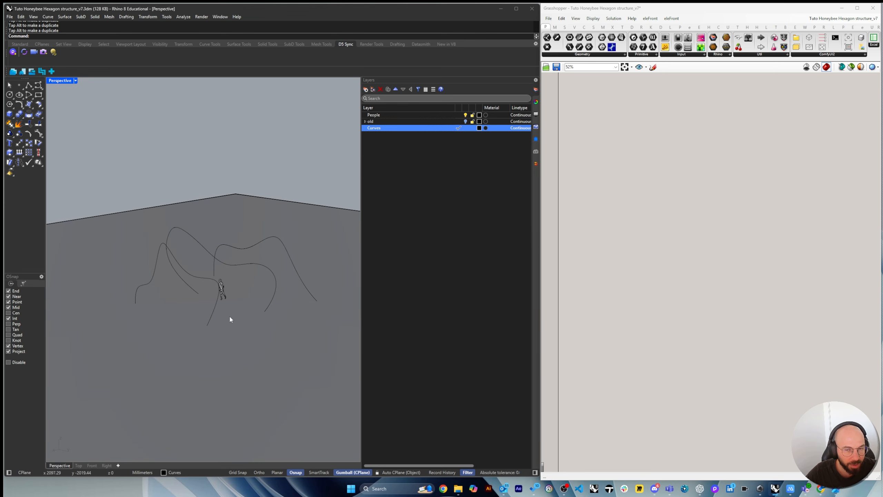
Add a Curve parameter to the Grasshopper canvas.
{"action": "scroll", "coordinate": [612, 265], "scroll_direction": "up", "scroll_amount": 3}
{"action": "right_click_drag", "start_coordinate": [601, 228], "coordinate": [650, 217]}
{"action": "double_click", "coordinate": [645, 211]}
{"action": "type", "text": "c"}
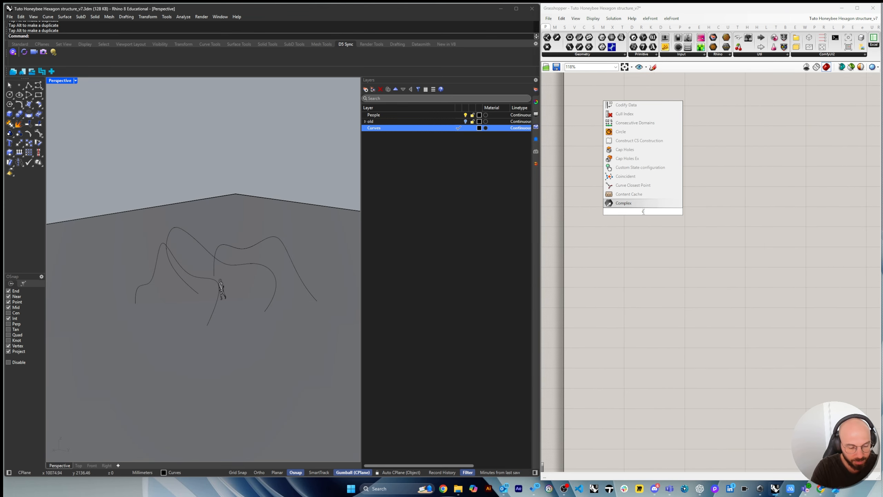
{"action": "type", "text": "urve"}
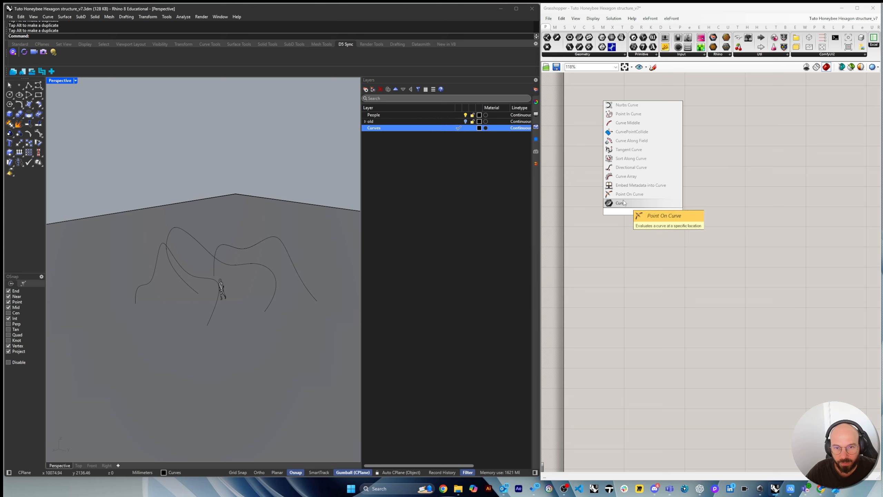
{"action": "left_click", "coordinate": [623, 202]}
Reference the three profile curves in the Curve parameter, picking them in order from one side to the other.
{"action": "right_click", "coordinate": [631, 207]}
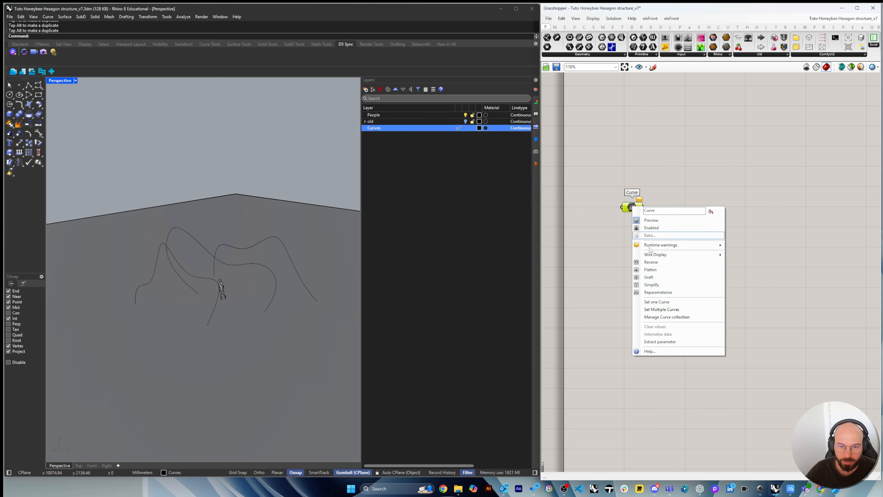
{"action": "left_click", "coordinate": [656, 301]}
{"action": "left_click", "coordinate": [214, 312]}
{"action": "left_click", "coordinate": [277, 293]}
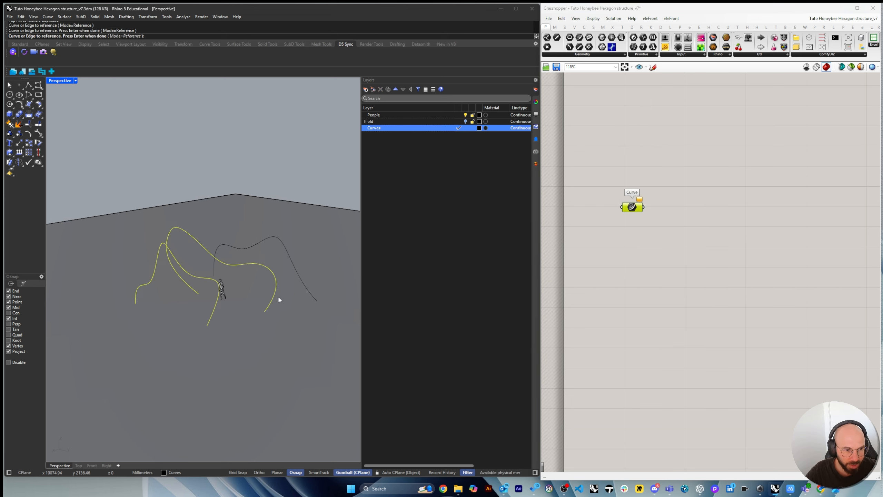
{"action": "left_click", "coordinate": [306, 289]}
{"action": "key", "text": "Return"}
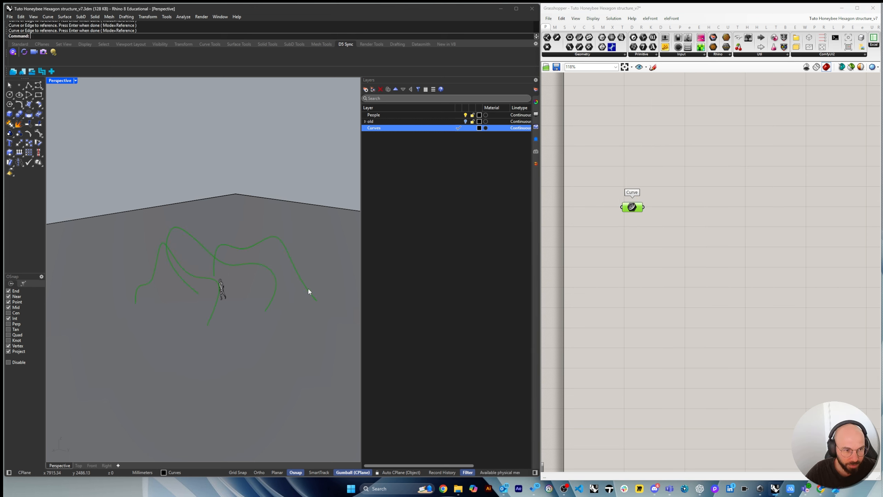
Add a Loft component beside the Curve parameter and connect the referenced curves to its Curves input.
{"action": "double_click", "coordinate": [676, 238]}
{"action": "type", "text": "loft"}
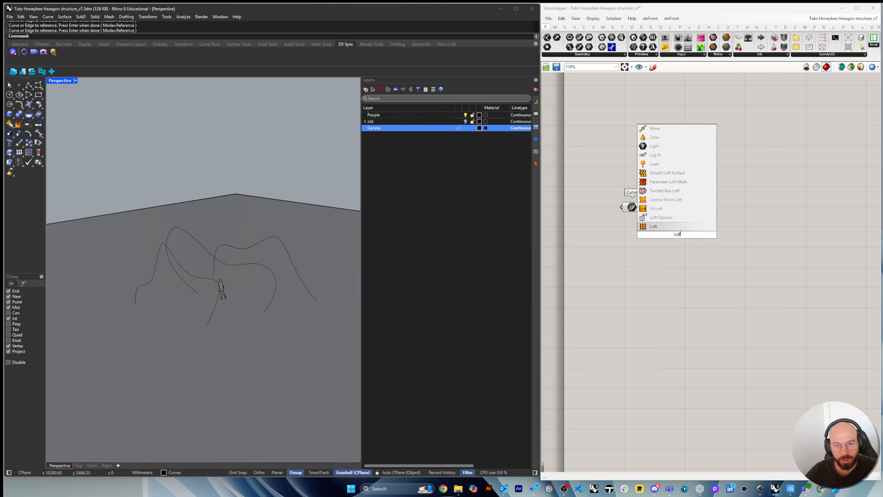
{"action": "key", "text": "Return"}
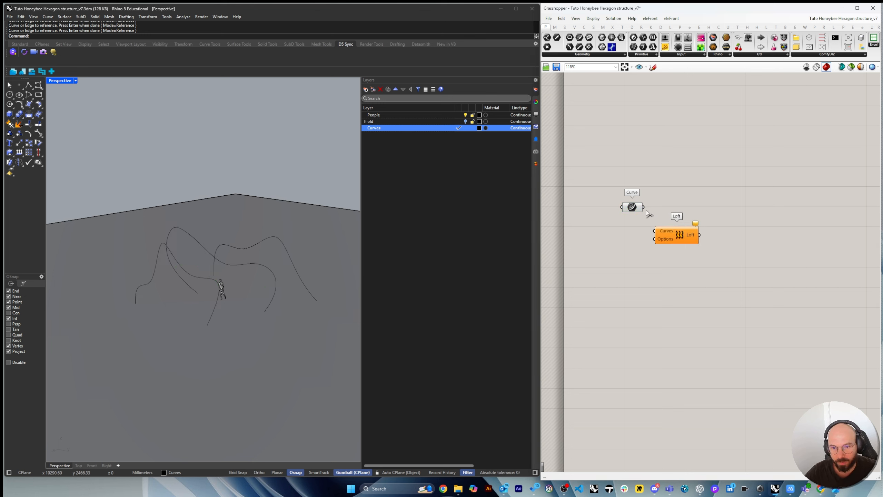
{"action": "left_click_drag", "start_coordinate": [644, 207], "coordinate": [700, 214]}
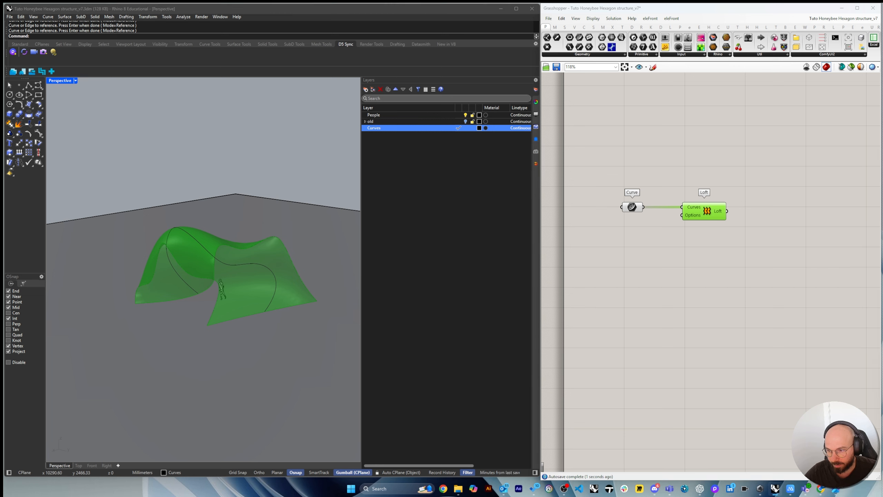
Raise a control point at the crest of the middle profile curve to reshape the lofted surface.
{"action": "right_click_drag", "start_coordinate": [310, 301], "coordinate": [275, 239]}
{"action": "left_click", "coordinate": [257, 272]}
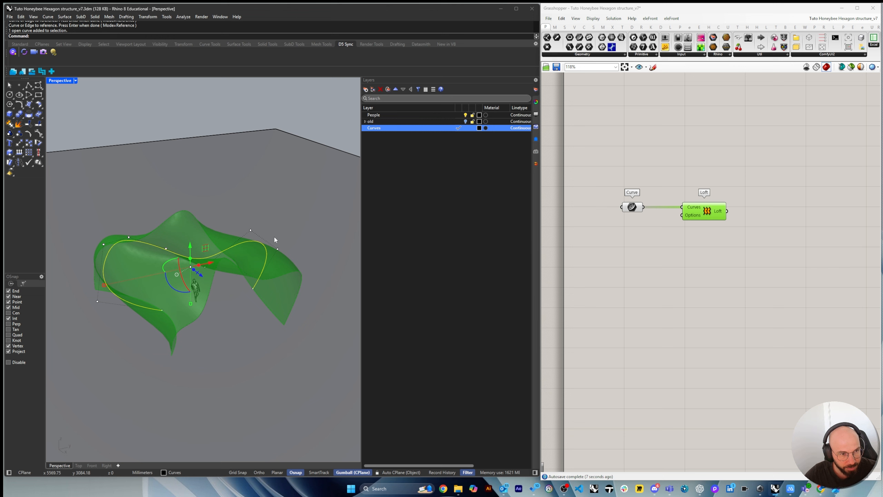
{"action": "left_click", "coordinate": [252, 230]}
{"action": "left_click_drag", "start_coordinate": [251, 210], "coordinate": [255, 197]}
{"action": "right_click_drag", "start_coordinate": [266, 285], "coordinate": [280, 323]}
{"action": "key", "text": "Escape"}
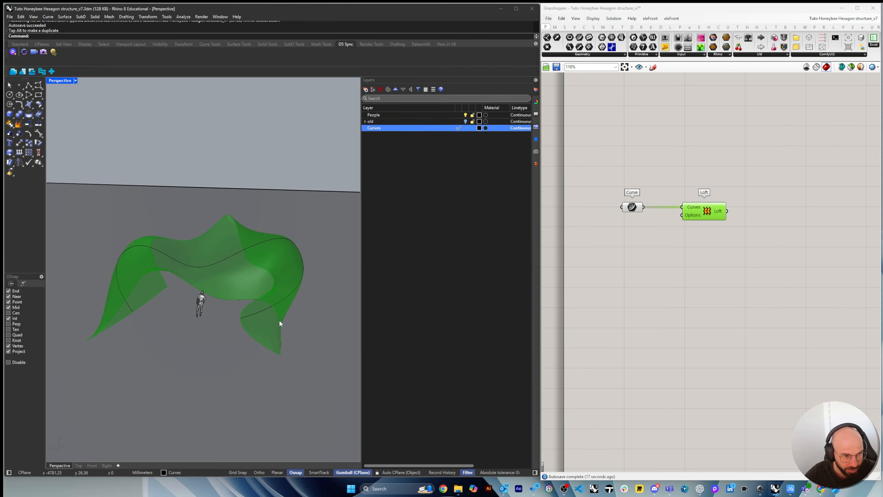
Move control points of an outer profile curve to reshape that edge of the loft.
{"action": "left_click", "coordinate": [219, 300]}
{"action": "left_click", "coordinate": [219, 326]}
{"action": "left_click_drag", "start_coordinate": [219, 305], "coordinate": [203, 389]}
{"action": "right_click_drag", "start_coordinate": [203, 389], "coordinate": [216, 305]}
{"action": "left_click_drag", "start_coordinate": [180, 409], "coordinate": [148, 414]}
{"action": "right_click_drag", "start_coordinate": [148, 414], "coordinate": [221, 241]}
Adjust the height of the control point near the outer curve's peak and review the loft around the figure.
{"action": "left_click", "coordinate": [263, 217]}
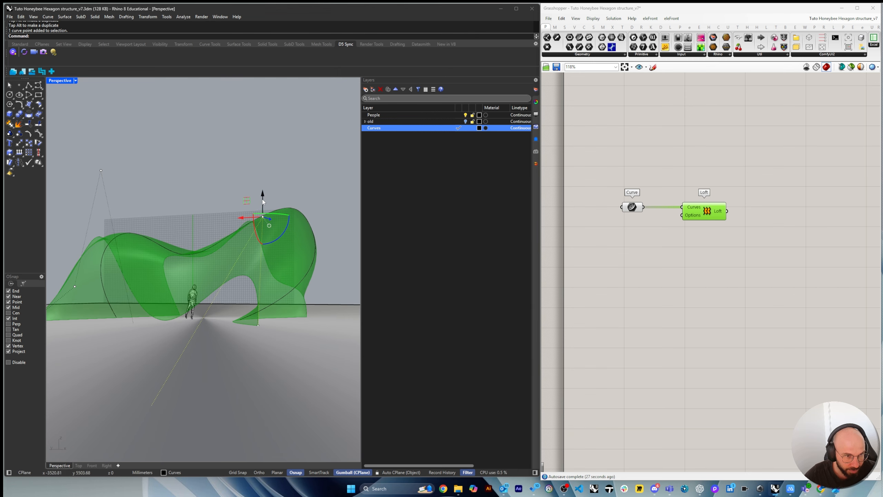
{"action": "left_click_drag", "start_coordinate": [263, 202], "coordinate": [138, 376]}
{"action": "right_click_drag", "start_coordinate": [138, 376], "coordinate": [232, 353]}
{"action": "left_click", "coordinate": [217, 379]}
{"action": "key", "text": "Escape"}
{"action": "scroll", "coordinate": [223, 357], "scroll_direction": "up", "scroll_amount": 8}
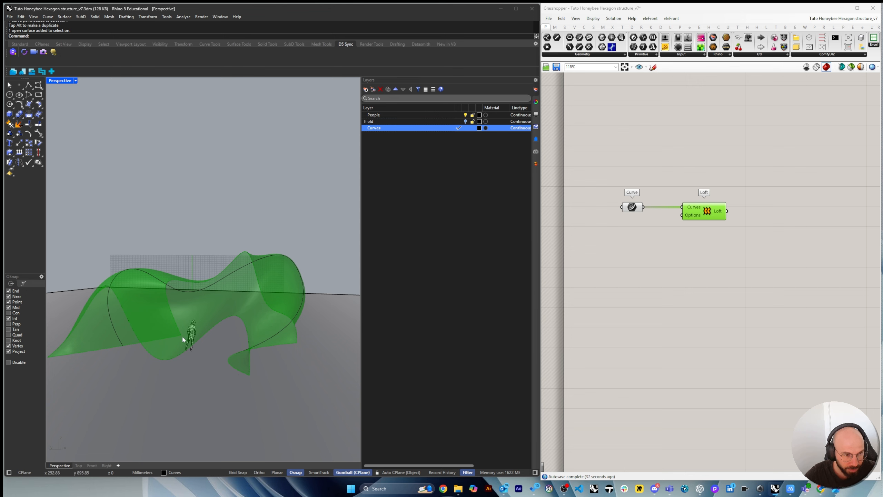
{"action": "right_click_drag", "start_coordinate": [182, 336], "coordinate": [212, 302]}
{"action": "mouse_move", "coordinate": [731, 249]}
{"action": "right_mouse_down"}
{"action": "mouse_move", "coordinate": [719, 247]}
{"action": "mouse_move", "coordinate": [730, 247]}
{"action": "right_mouse_up"}
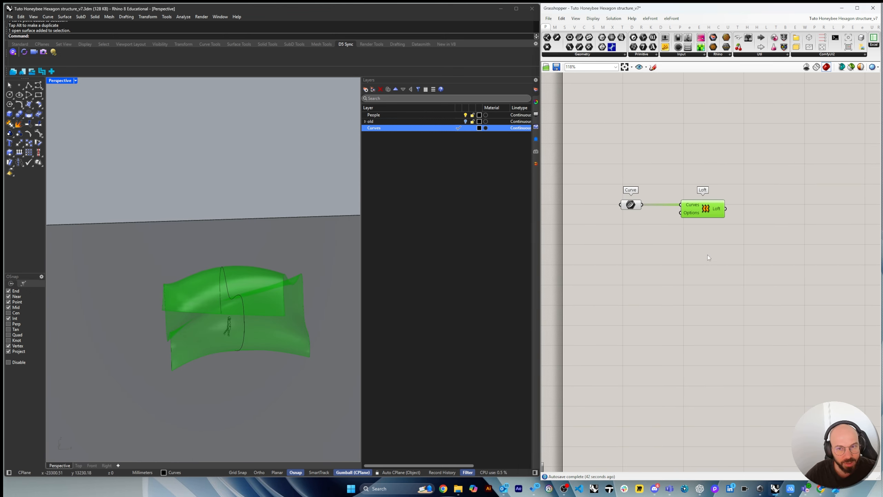
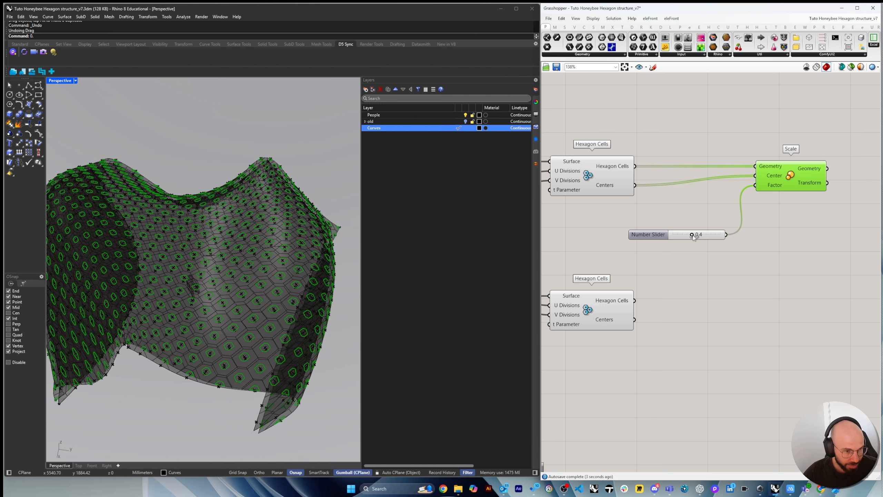
Set the Scale factor slider to 0.5 and tidy the Scale component's placement beside the Hexagon Cells outputs.
{"action": "left_click_drag", "start_coordinate": [701, 235], "coordinate": [696, 235]}
{"action": "right_click_drag", "start_coordinate": [197, 326], "coordinate": [256, 289]}
{"action": "mouse_move", "coordinate": [739, 252]}
{"action": "right_mouse_down"}
{"action": "mouse_move", "coordinate": [698, 240]}
{"action": "mouse_move", "coordinate": [717, 266]}
{"action": "mouse_move", "coordinate": [736, 256]}
{"action": "right_mouse_up"}
{"action": "scroll", "coordinate": [698, 241], "scroll_direction": "down", "scroll_amount": 1}
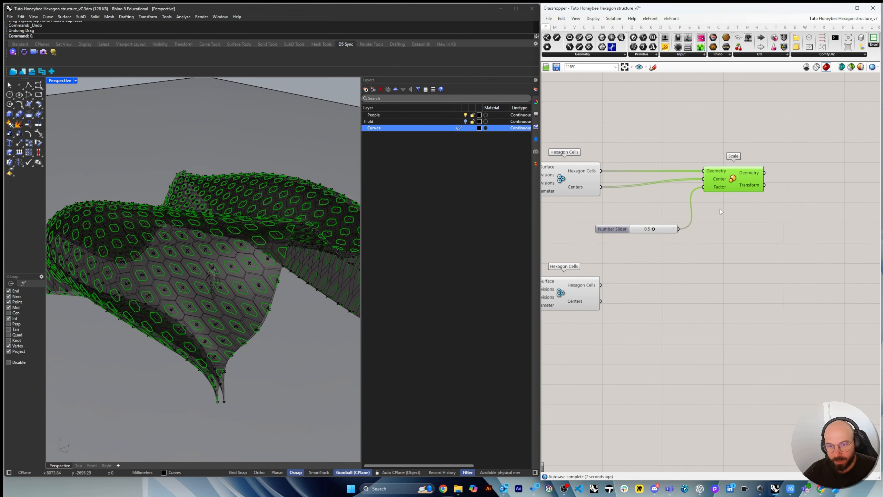
{"action": "left_click_drag", "start_coordinate": [730, 184], "coordinate": [730, 179]}
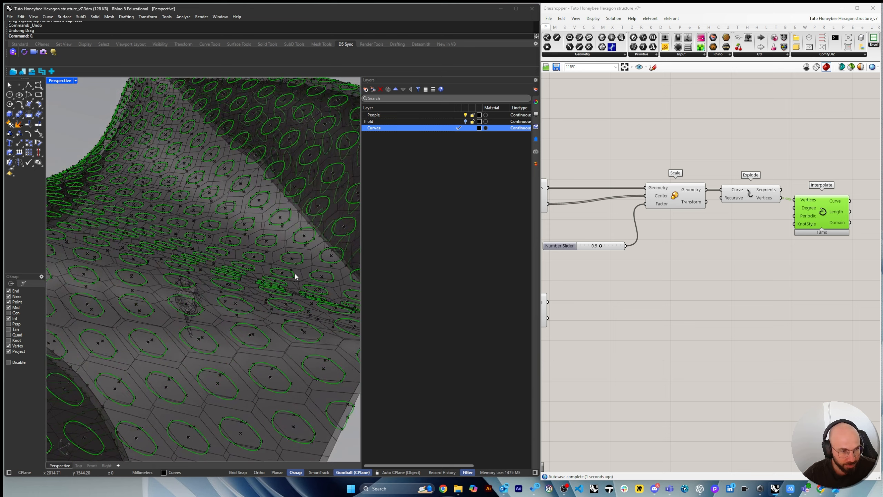
Add a Nurbs Curve component below Interpolate and connect the Explode vertices to its Vertices input.
{"action": "right_click_drag", "start_coordinate": [294, 272], "coordinate": [254, 321]}
{"action": "scroll", "coordinate": [254, 322], "scroll_direction": "up", "scroll_amount": 5}
{"action": "scroll", "coordinate": [272, 332], "scroll_direction": "up", "scroll_amount": 5}
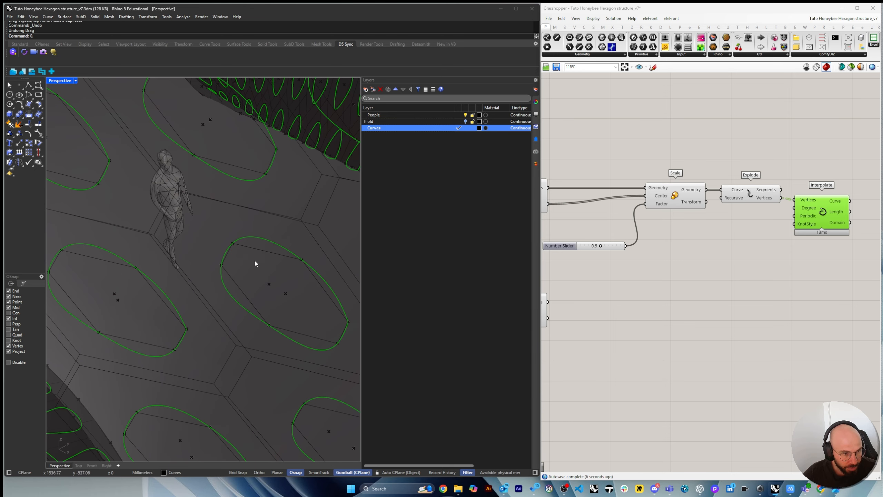
{"action": "right_click_drag", "start_coordinate": [783, 278], "coordinate": [743, 274]}
{"action": "left_click_drag", "start_coordinate": [783, 207], "coordinate": [786, 205]}
{"action": "double_click", "coordinate": [784, 272]}
{"action": "type", "text": "nurbs"}
{"action": "key", "text": "Return"}
{"action": "left_click_drag", "start_coordinate": [742, 193], "coordinate": [757, 264]}
{"action": "left_click", "coordinate": [783, 273]}
{"action": "right_click_drag", "start_coordinate": [258, 301], "coordinate": [244, 295]}
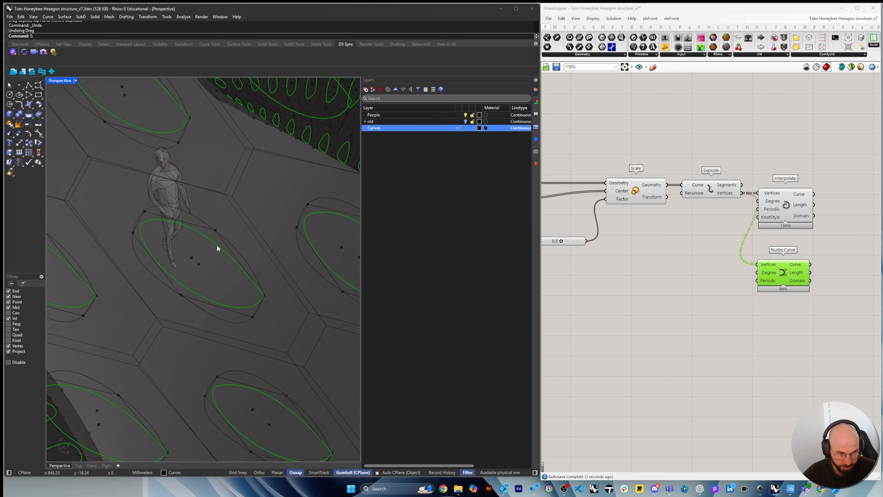
{"action": "left_click_drag", "start_coordinate": [776, 287], "coordinate": [773, 288]}
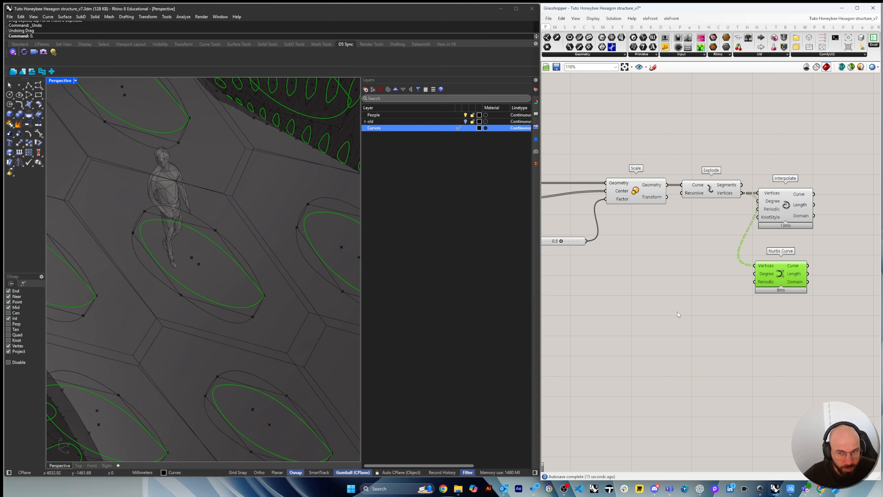
Add a Point List component below the Nurbs Curve component.
{"action": "double_click", "coordinate": [771, 323]}
{"action": "type", "text": "point"}
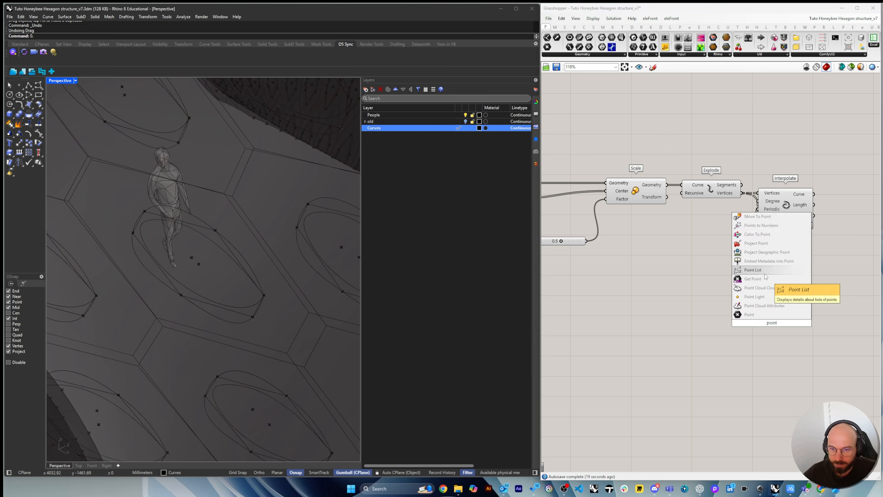
{"action": "left_click", "coordinate": [753, 270]}
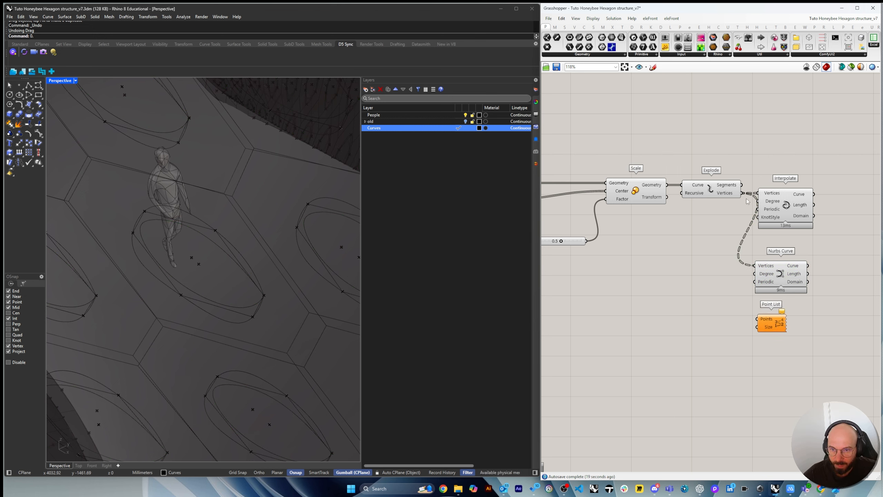
Add Cull Duplicates fed by the Explode vertices and connect its Points output to Nurbs Curve and Point List.
{"action": "left_click_drag", "start_coordinate": [743, 193], "coordinate": [667, 288]}
{"action": "double_click", "coordinate": [694, 296]}
{"action": "type", "text": "cull"}
{"action": "key", "text": "Return"}
{"action": "left_click_drag", "start_coordinate": [724, 287], "coordinate": [749, 283]}
{"action": "left_click_drag", "start_coordinate": [724, 287], "coordinate": [758, 338]}
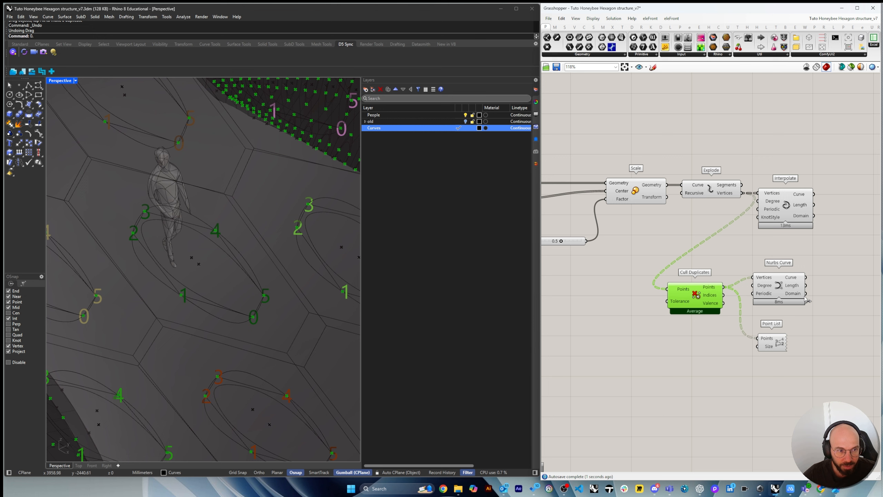
Set the Nurbs Curve component's Periodic input to True and check the curves inside the hexagon cells.
{"action": "left_click", "coordinate": [776, 292]}
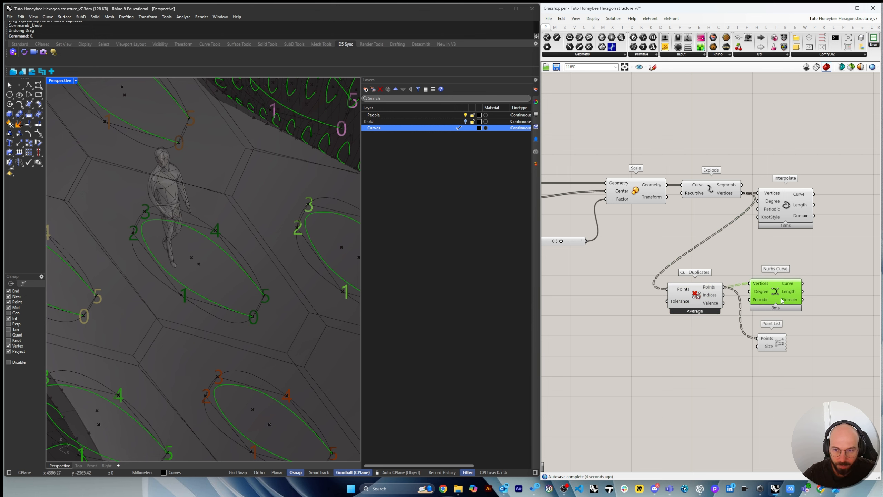
{"action": "left_click_drag", "start_coordinate": [766, 301], "coordinate": [768, 303]}
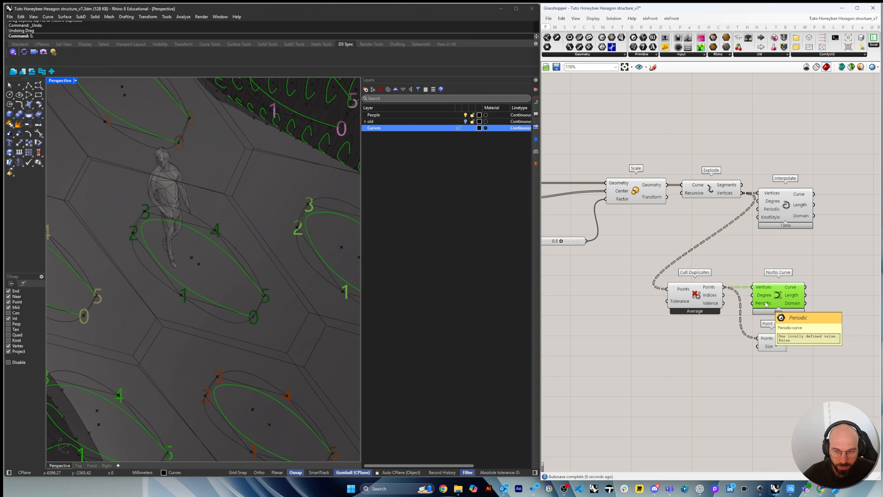
{"action": "right_click", "coordinate": [767, 303]}
{"action": "mouse_move", "coordinate": [807, 372]}
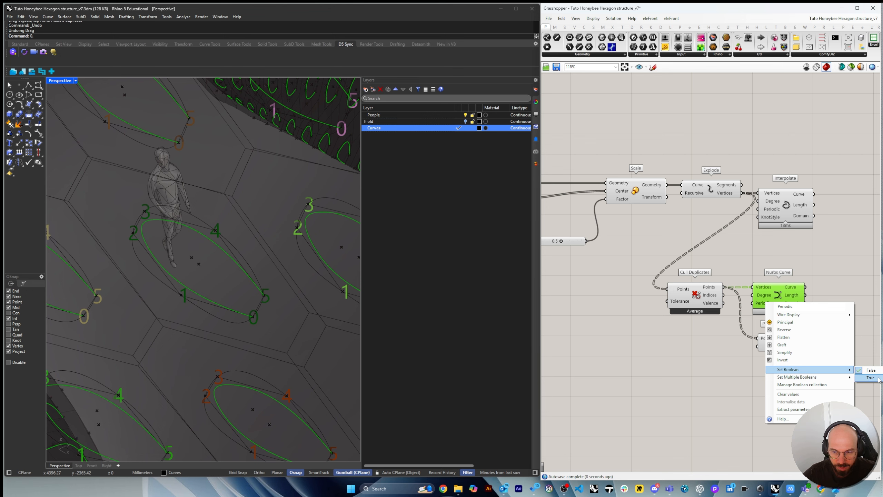
{"action": "left_click", "coordinate": [866, 370]}
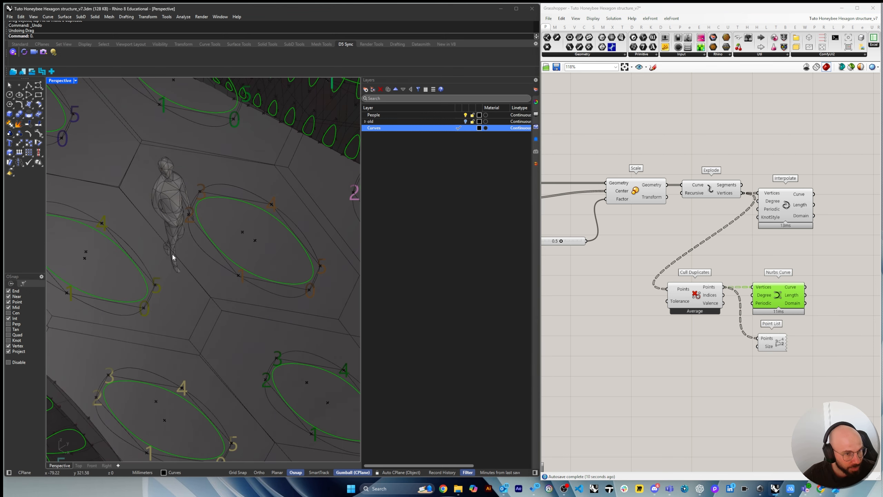
{"action": "scroll", "coordinate": [171, 253], "scroll_direction": "down", "scroll_amount": 5}
{"action": "scroll", "coordinate": [227, 265], "scroll_direction": "up", "scroll_amount": 3}
Turn off the Point List preview and inspect the Nurbs curves within the hexagons.
{"action": "right_click_drag", "start_coordinate": [765, 376], "coordinate": [746, 368]}
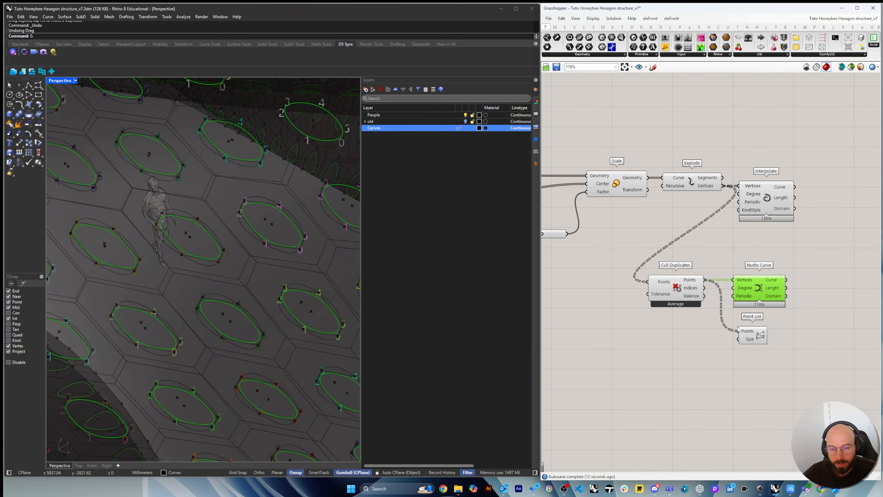
{"action": "left_click", "coordinate": [745, 335]}
{"action": "left_click_drag", "start_coordinate": [761, 293], "coordinate": [757, 293]}
{"action": "left_click", "coordinate": [745, 334]}
{"action": "key", "text": "ctrl+q"}
{"action": "left_click", "coordinate": [758, 288]}
{"action": "right_click_drag", "start_coordinate": [765, 376], "coordinate": [747, 381]}
{"action": "right_click_drag", "start_coordinate": [264, 294], "coordinate": [276, 300]}
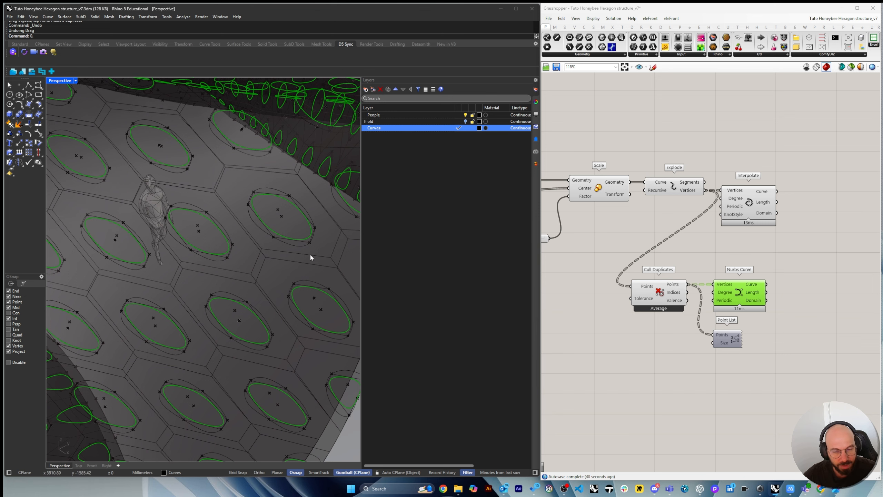
Turn off the preview of the Cull Duplicates, Nurbs Curve and Point List components together.
{"action": "right_click_drag", "start_coordinate": [730, 340], "coordinate": [718, 348]}
{"action": "left_click_drag", "start_coordinate": [719, 348], "coordinate": [722, 348]}
{"action": "left_click_drag", "start_coordinate": [779, 367], "coordinate": [577, 277]}
{"action": "left_click_drag", "start_coordinate": [716, 295], "coordinate": [721, 272]}
{"action": "right_click", "coordinate": [751, 342]}
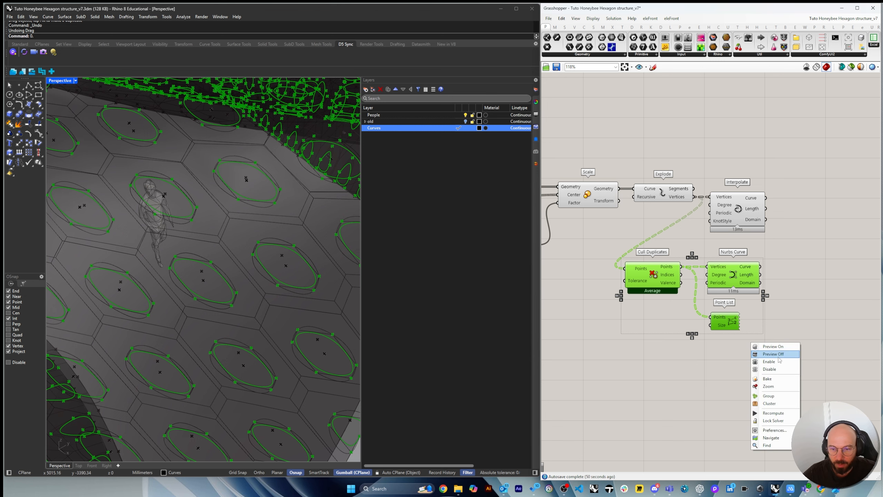
{"action": "key", "text": "Escape"}
Try Uniform Spacing as the Interpolate component's KnotStyle and examine the curves inside the hexagon cells up close.
{"action": "left_click", "coordinate": [741, 218]}
{"action": "right_click_drag", "start_coordinate": [240, 270], "coordinate": [272, 285]}
{"action": "scroll", "coordinate": [272, 285], "scroll_direction": "down", "scroll_amount": 3}
{"action": "right_click_drag", "start_coordinate": [756, 243], "coordinate": [750, 256]}
{"action": "left_click", "coordinate": [749, 256]}
{"action": "left_click", "coordinate": [737, 223]}
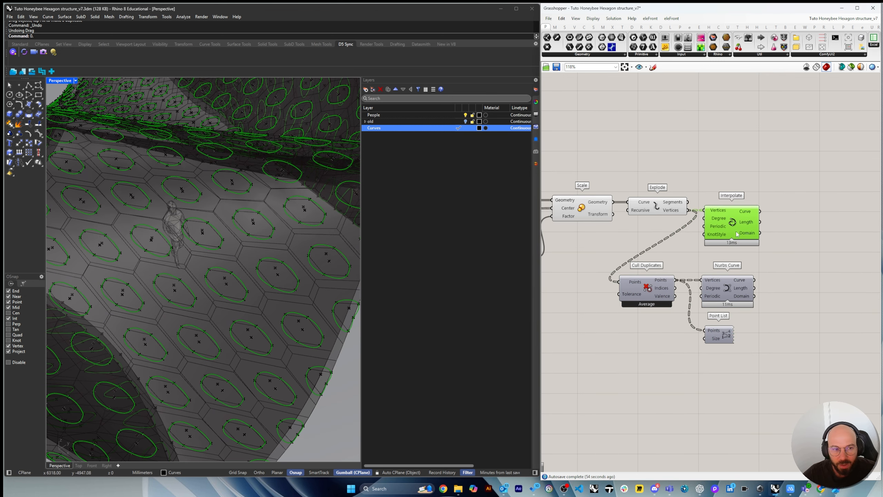
{"action": "scroll", "coordinate": [718, 236], "scroll_direction": "up", "scroll_amount": 2}
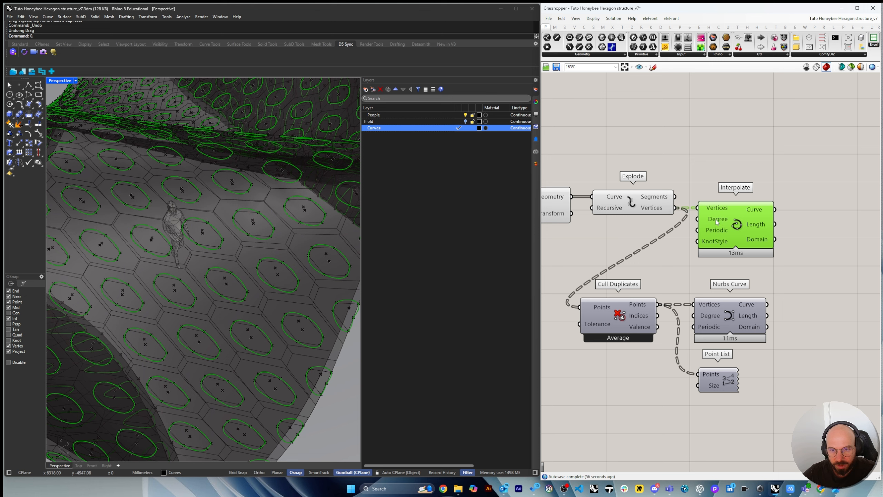
{"action": "right_click", "coordinate": [719, 242]}
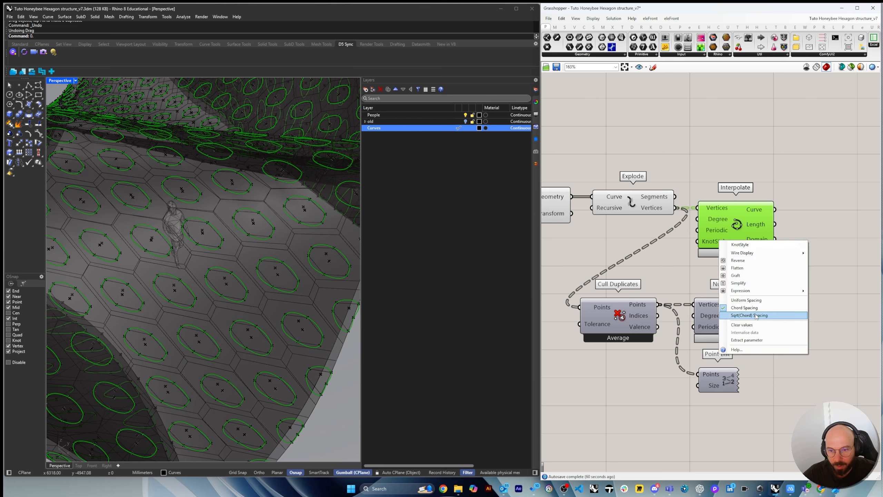
{"action": "left_click", "coordinate": [761, 304]}
{"action": "scroll", "coordinate": [237, 286], "scroll_direction": "up", "scroll_amount": 5}
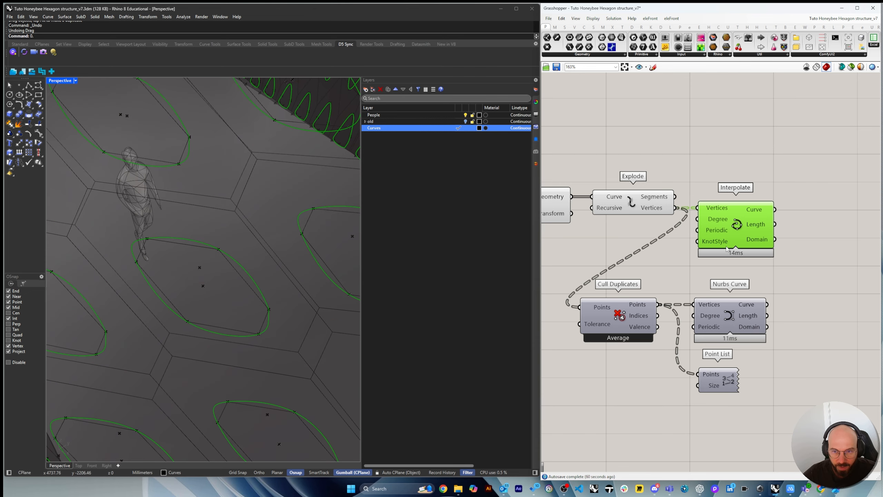
Compare the Interpolate curves by switching the KnotStyle to Sqrt(Chord), Uniform and Chord spacing in turn.
{"action": "right_click", "coordinate": [711, 244]}
{"action": "left_click", "coordinate": [741, 320]}
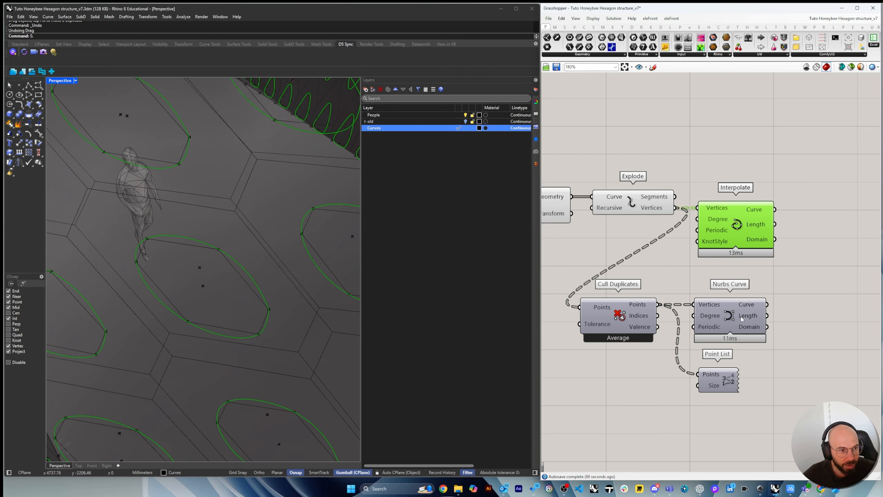
{"action": "right_click", "coordinate": [717, 241]}
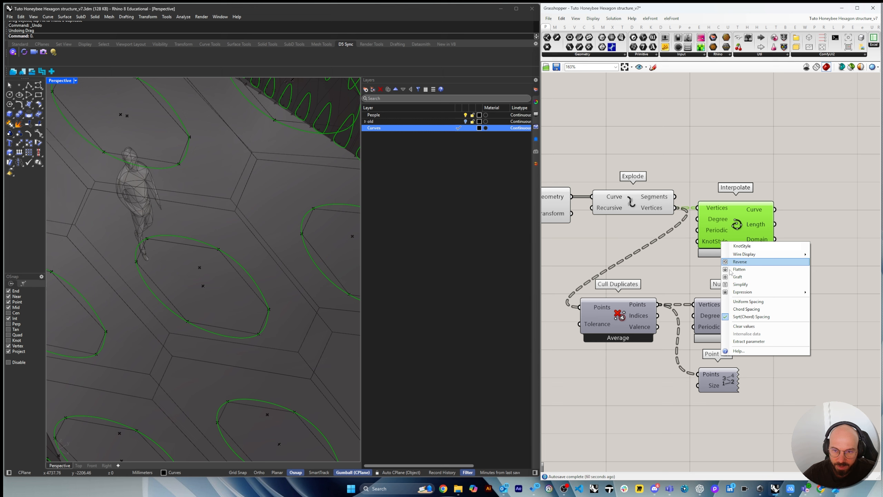
{"action": "left_click", "coordinate": [739, 304]}
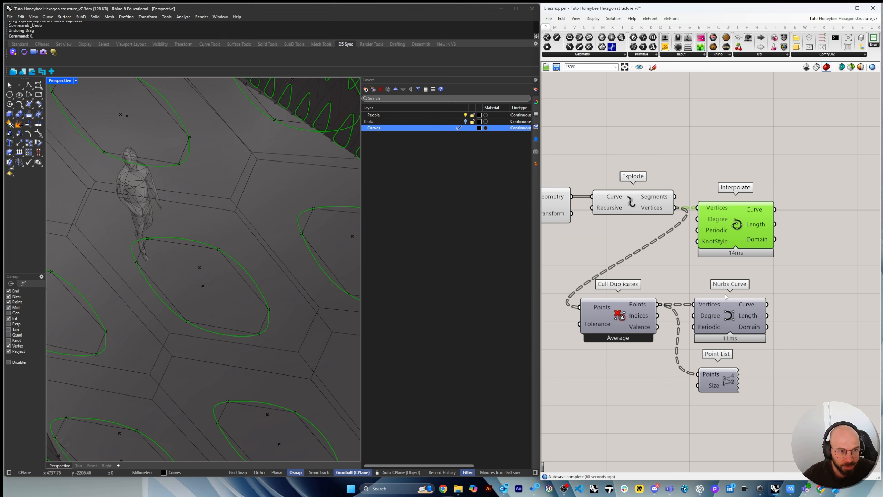
{"action": "right_click", "coordinate": [719, 243]}
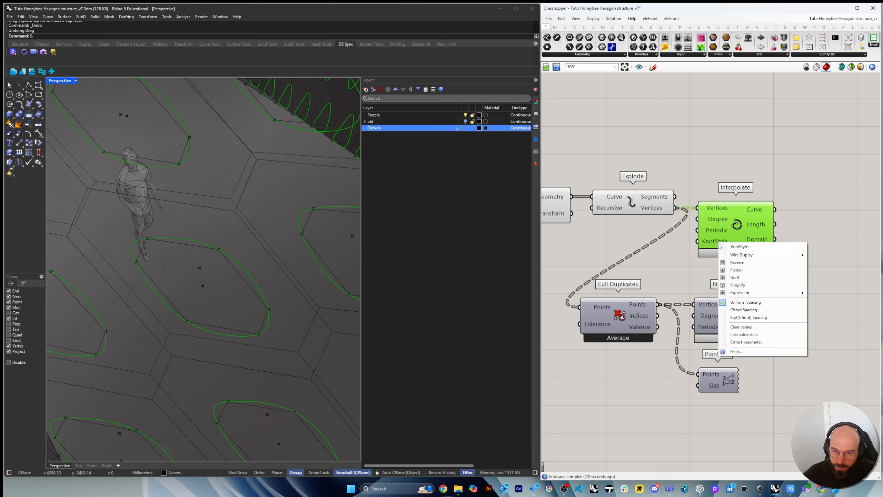
{"action": "left_click", "coordinate": [744, 310]}
Set the Interpolate component's KnotStyle to Sqrt(Chord) Spacing and check the curves across the whole pavilion.
{"action": "right_click", "coordinate": [718, 243]}
{"action": "left_click", "coordinate": [744, 318]}
{"action": "scroll", "coordinate": [222, 265], "scroll_direction": "down", "scroll_amount": 8}
{"action": "mouse_move", "coordinate": [278, 275]}
{"action": "right_mouse_down"}
{"action": "mouse_move", "coordinate": [298, 230]}
{"action": "mouse_move", "coordinate": [258, 244]}
{"action": "mouse_move", "coordinate": [232, 276]}
{"action": "mouse_move", "coordinate": [288, 277]}
{"action": "right_mouse_up"}
{"action": "left_click", "coordinate": [813, 272]}
{"action": "left_click", "coordinate": [738, 222]}
{"action": "scroll", "coordinate": [738, 222], "scroll_direction": "down", "scroll_amount": 3}
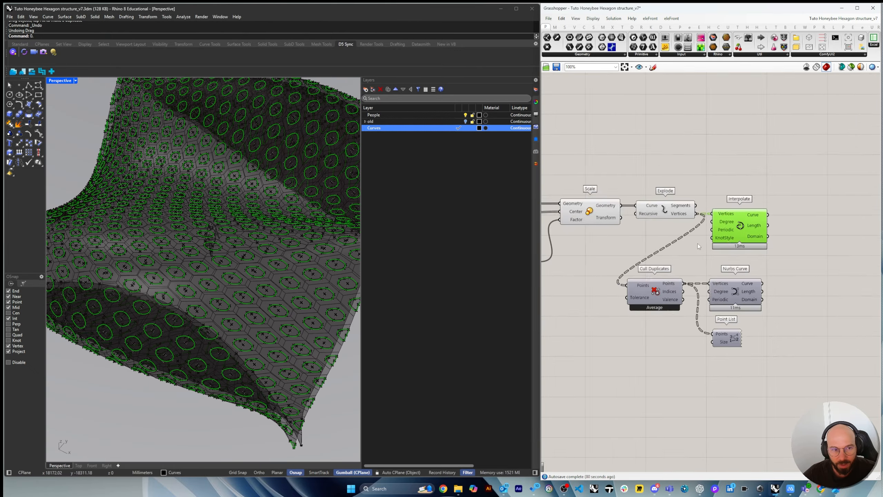